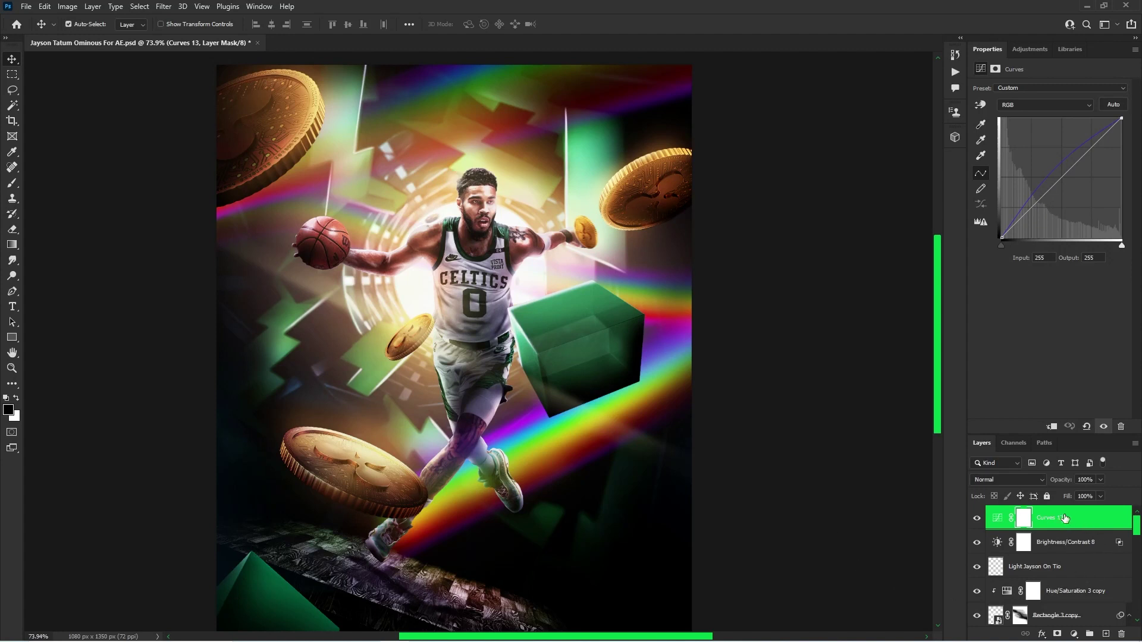
- Start a new project and create a 1080×1350 composition, Comp 1
scroll(1011, 547, "down", 1)
scroll(1052, 541, "up", 1)
scroll(587, 281, "down", 1)
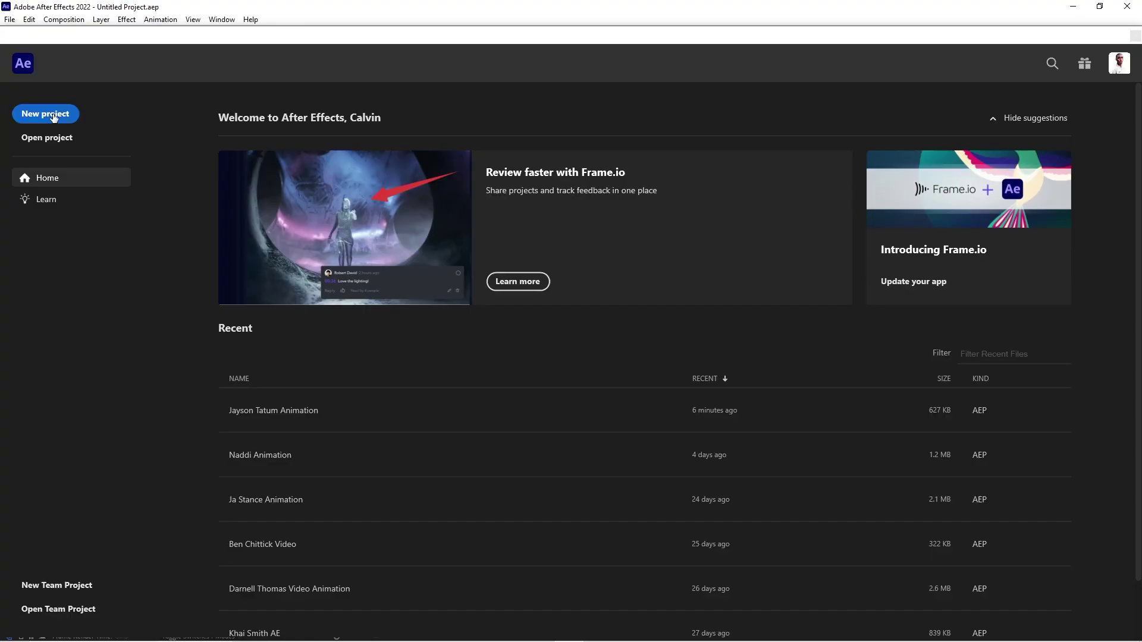
left_click(54, 114)
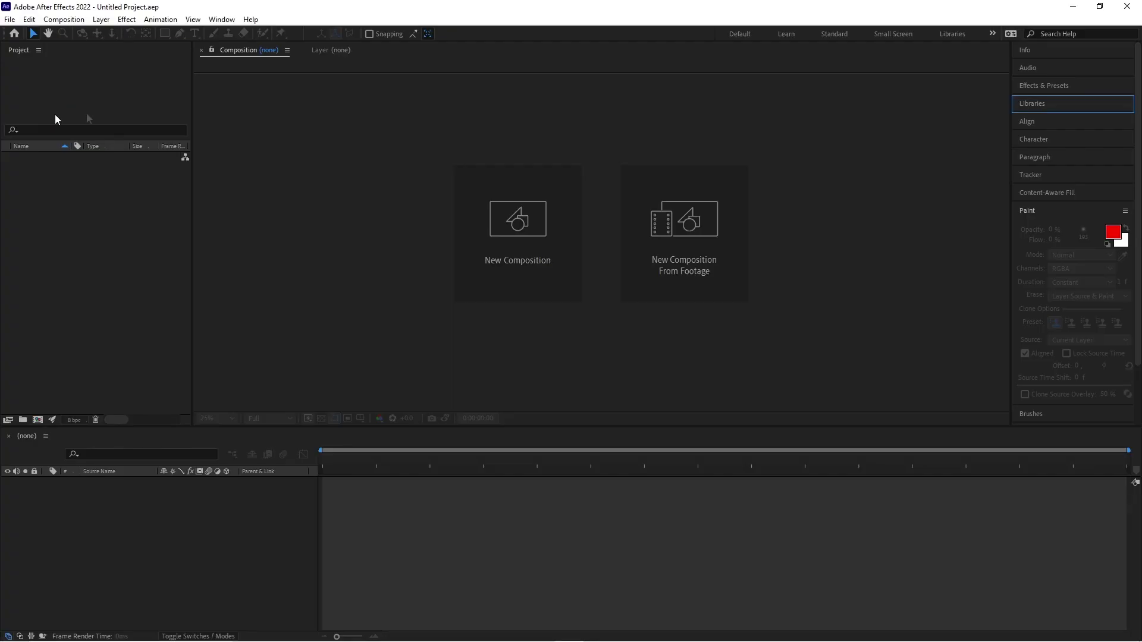
left_click(554, 198)
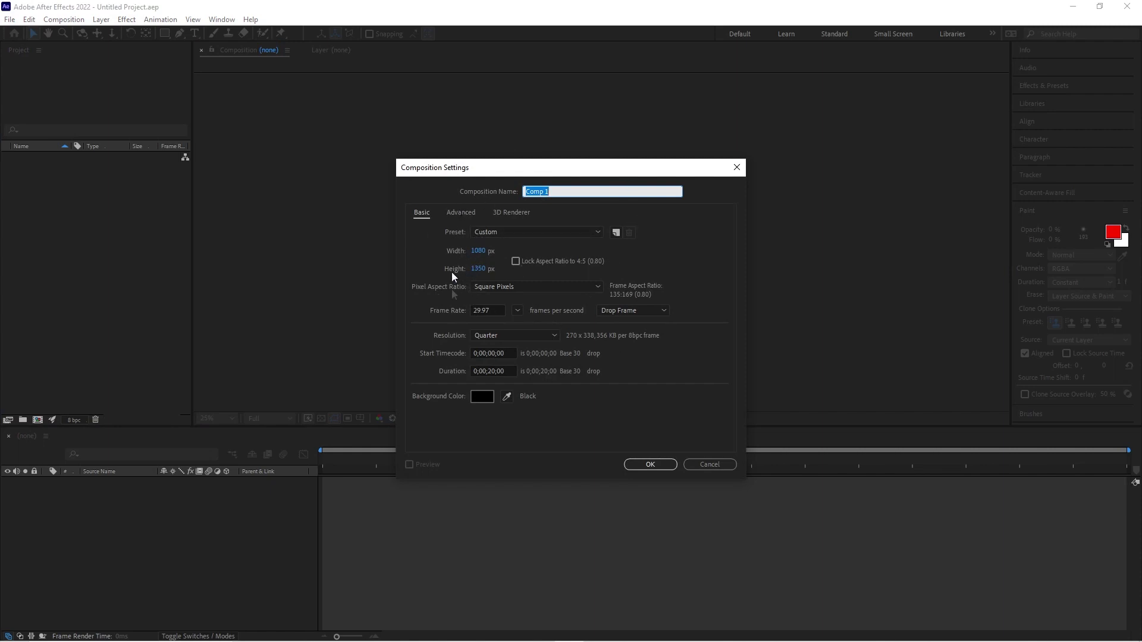
key("Return")
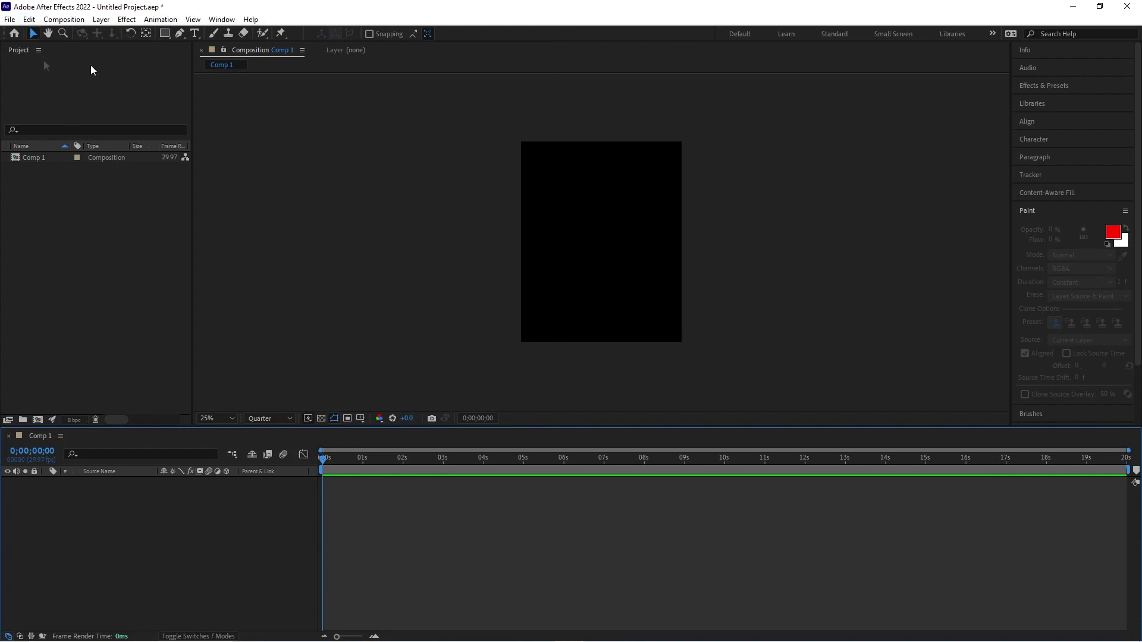
- Import the Jayson Tatum Ominous For AE PSD as a composition retaining layer sizes
left_click(10, 20)
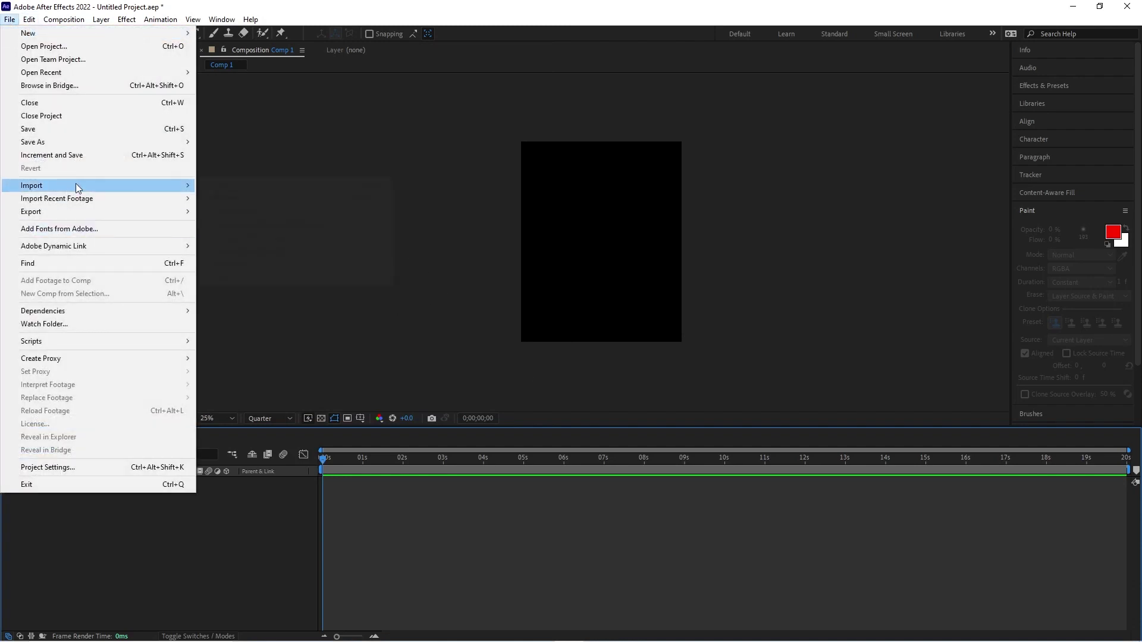
mouse_move(77, 185)
left_click(285, 185)
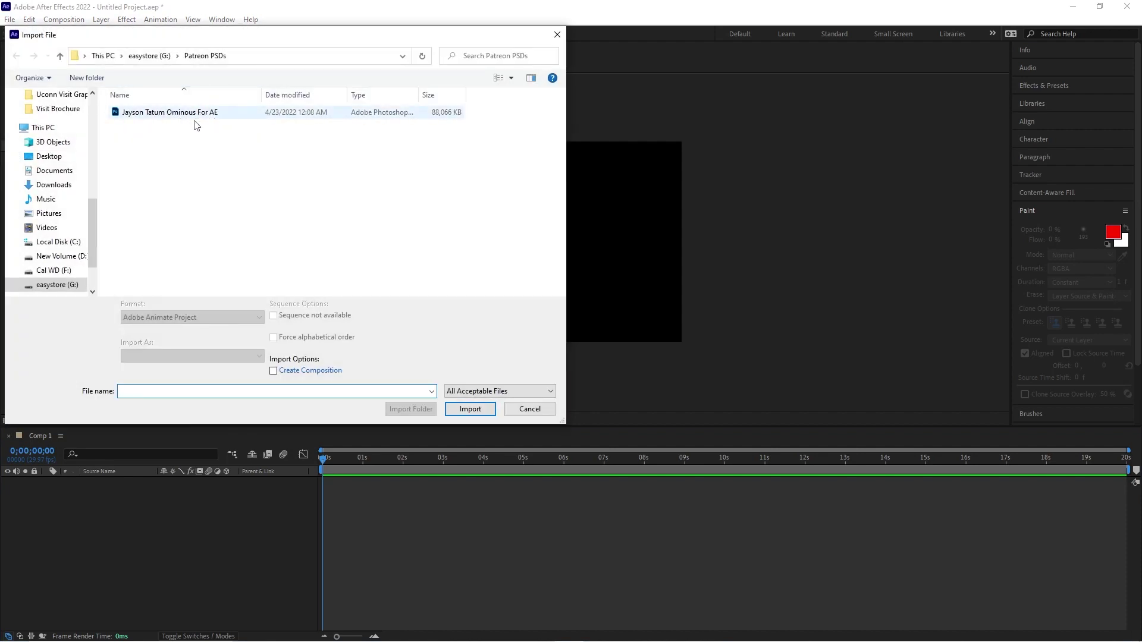
double_click(209, 115)
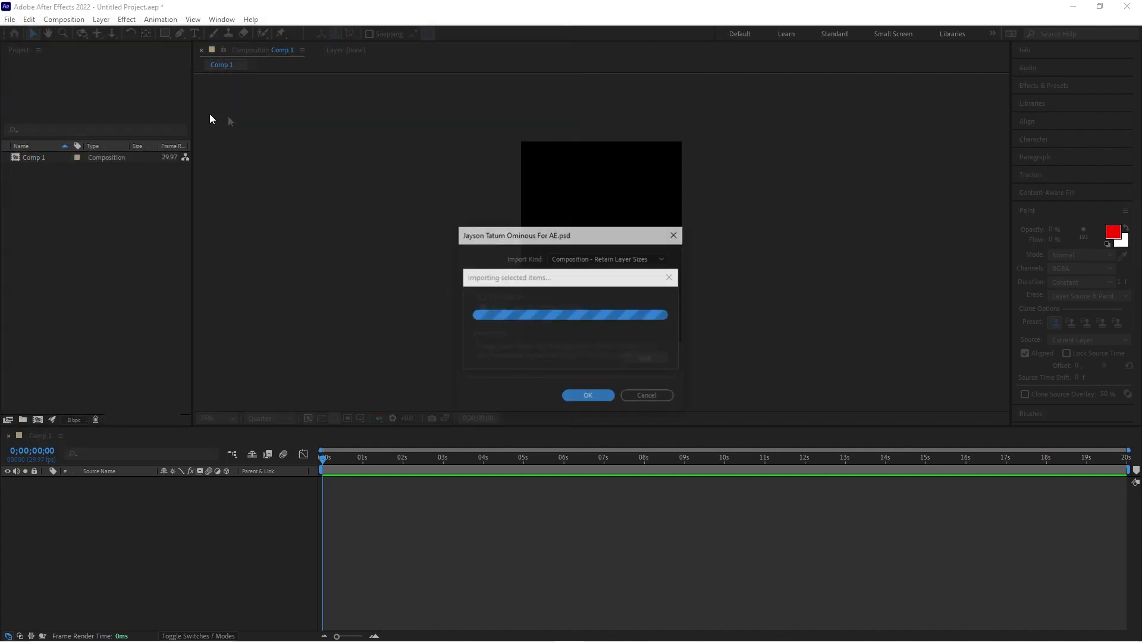
left_click(642, 258)
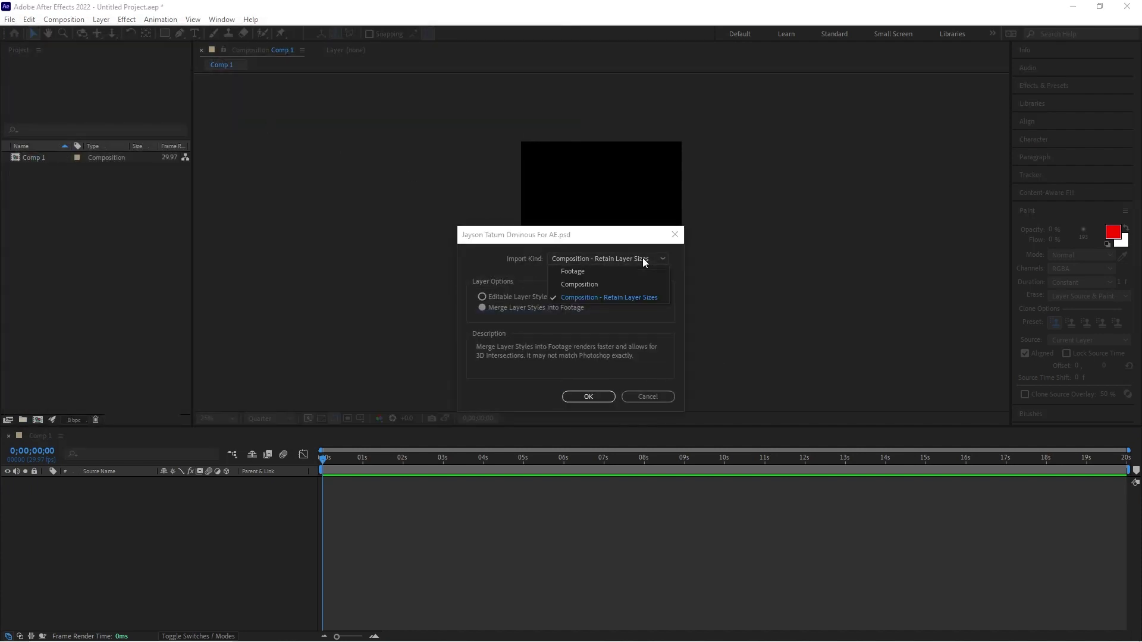
left_click(616, 295)
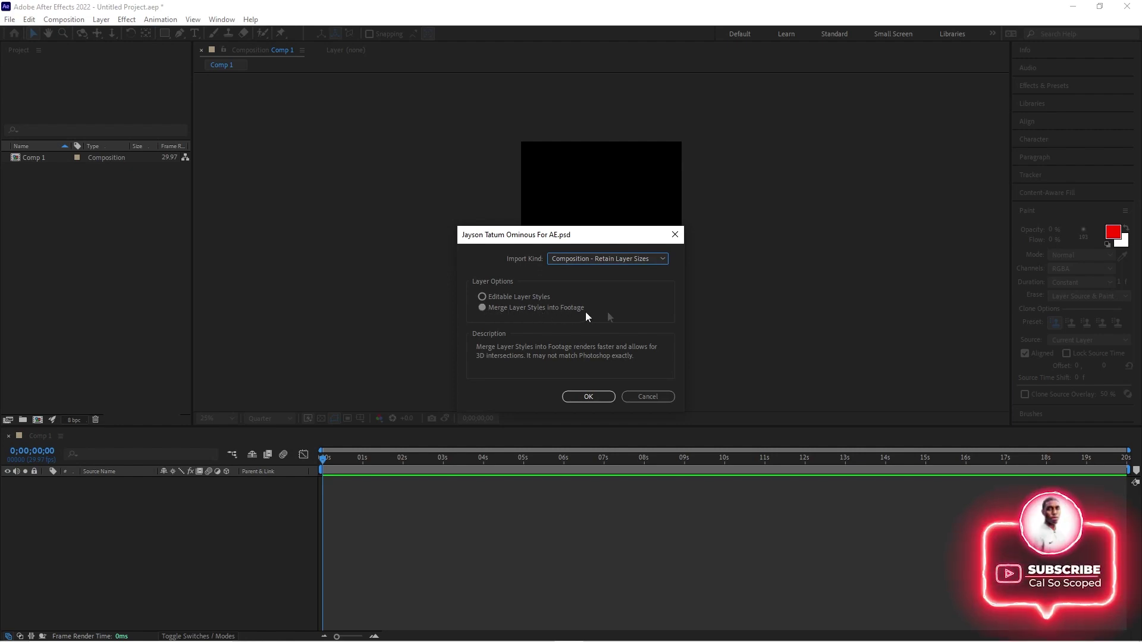
left_click(599, 404)
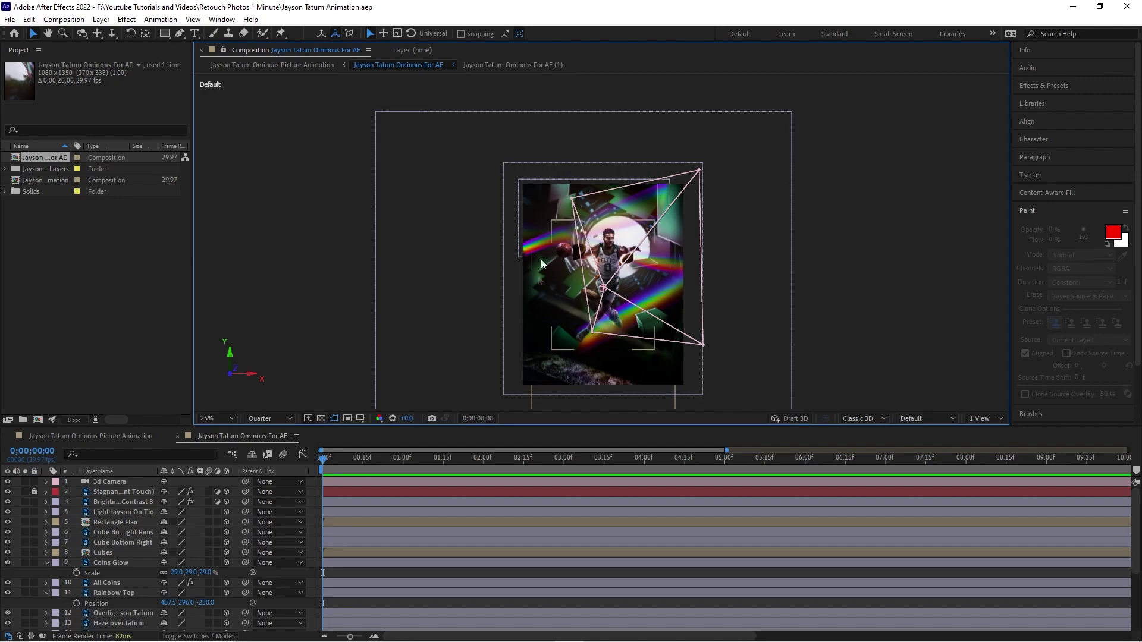
- Select the 3d Camera layer and re-enable the 3D Layer switches on the poster layers, including layers 3 and 5
left_click(640, 282)
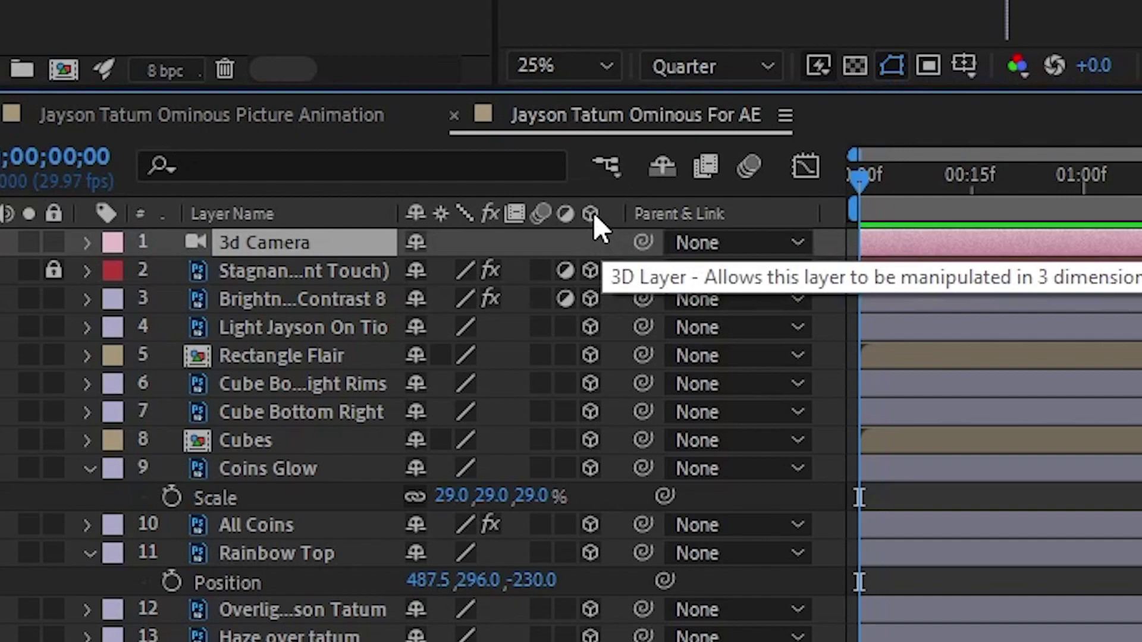
left_click_drag(594, 300, 597, 353)
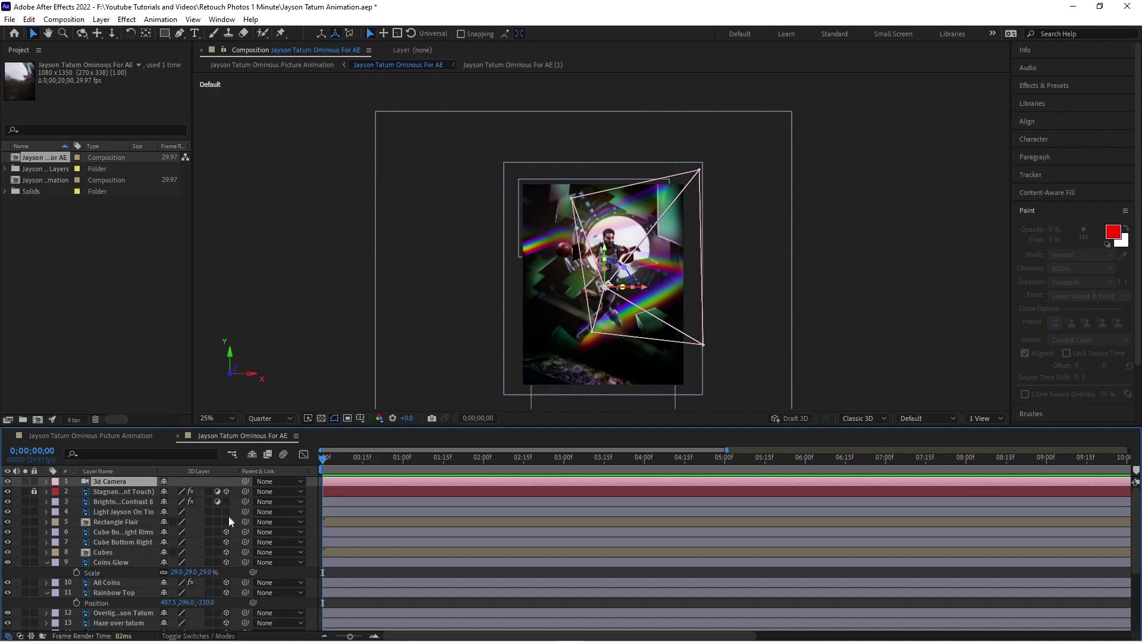
left_click(226, 501)
left_click(227, 521)
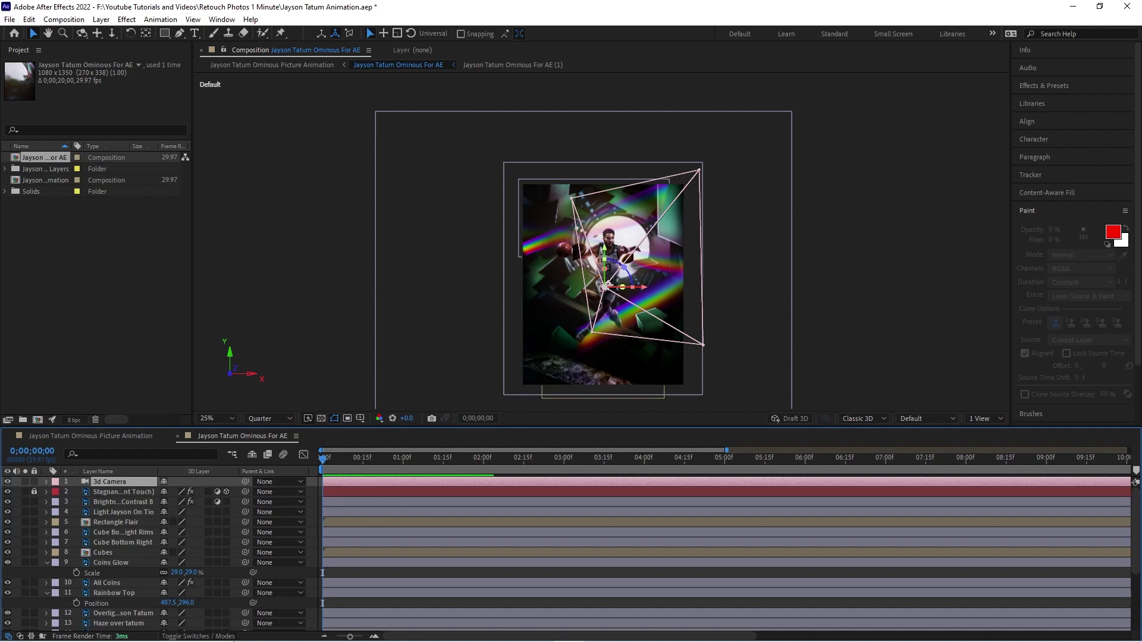
scroll(196, 553, "down", 3)
left_click(237, 563)
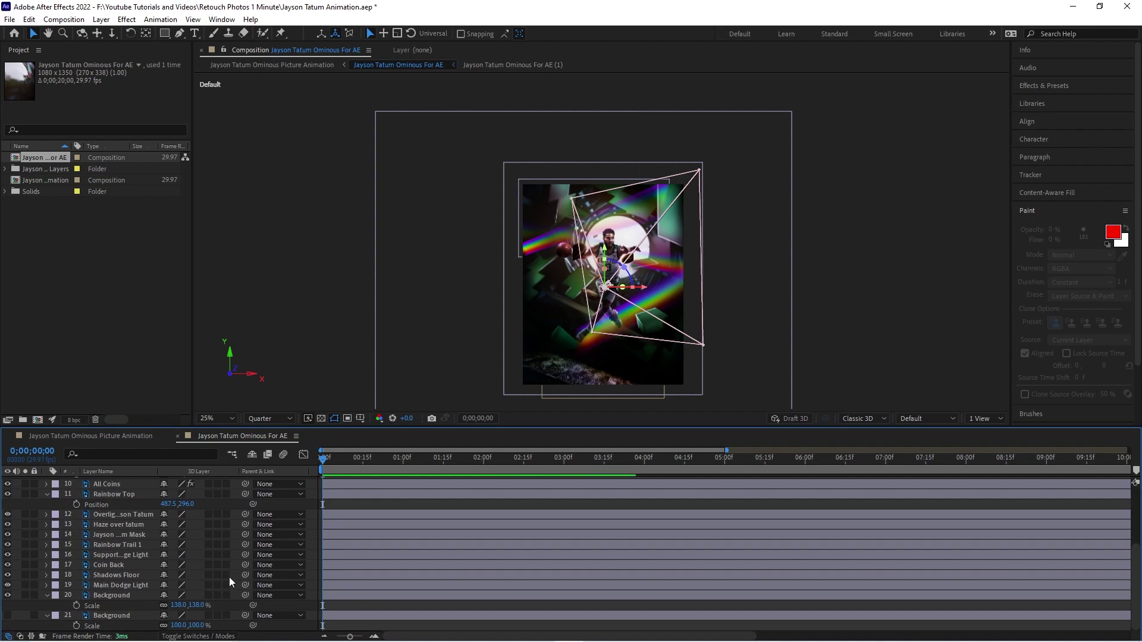
scroll(232, 506, "up", 5)
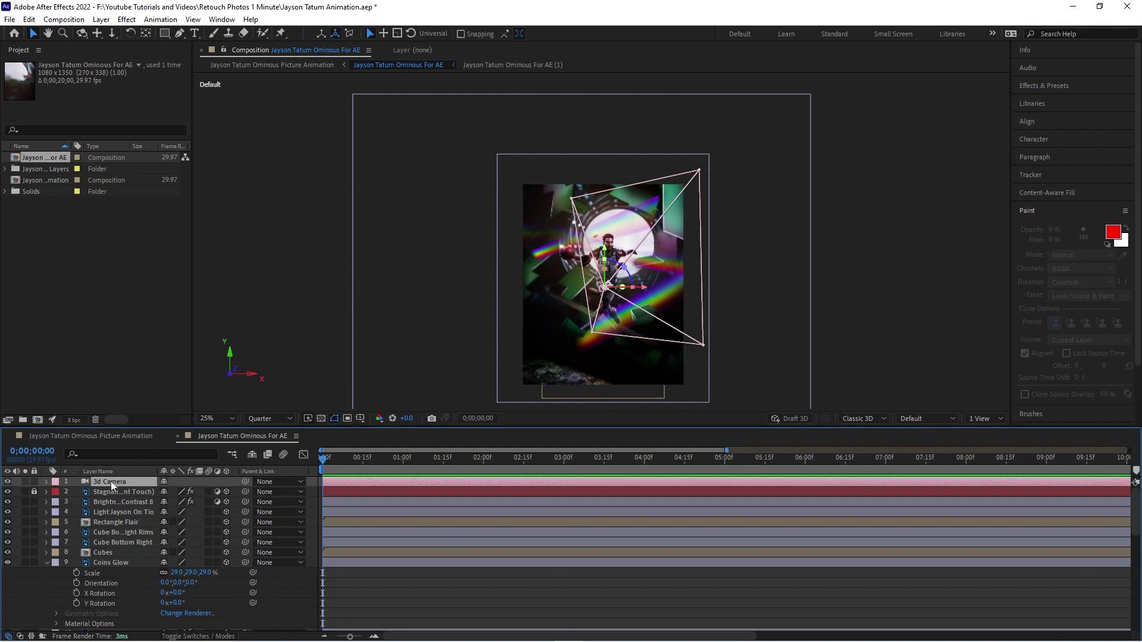
- Add a new two-node camera on the 24mm preset with Enable Depth of Field unchecked
left_click(101, 19)
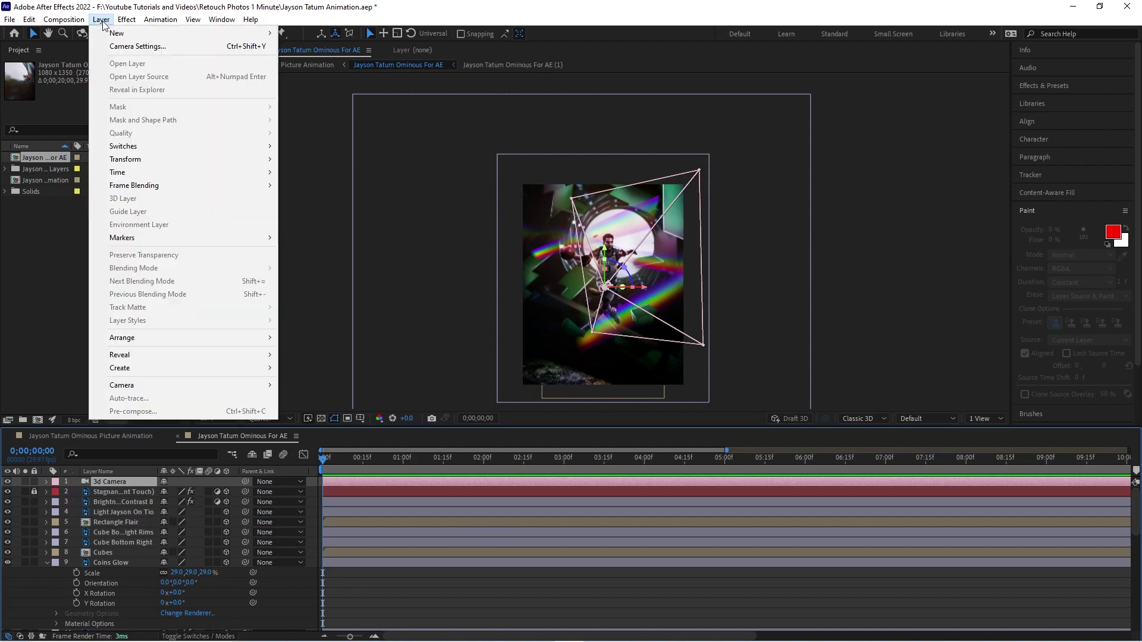
mouse_move(262, 33)
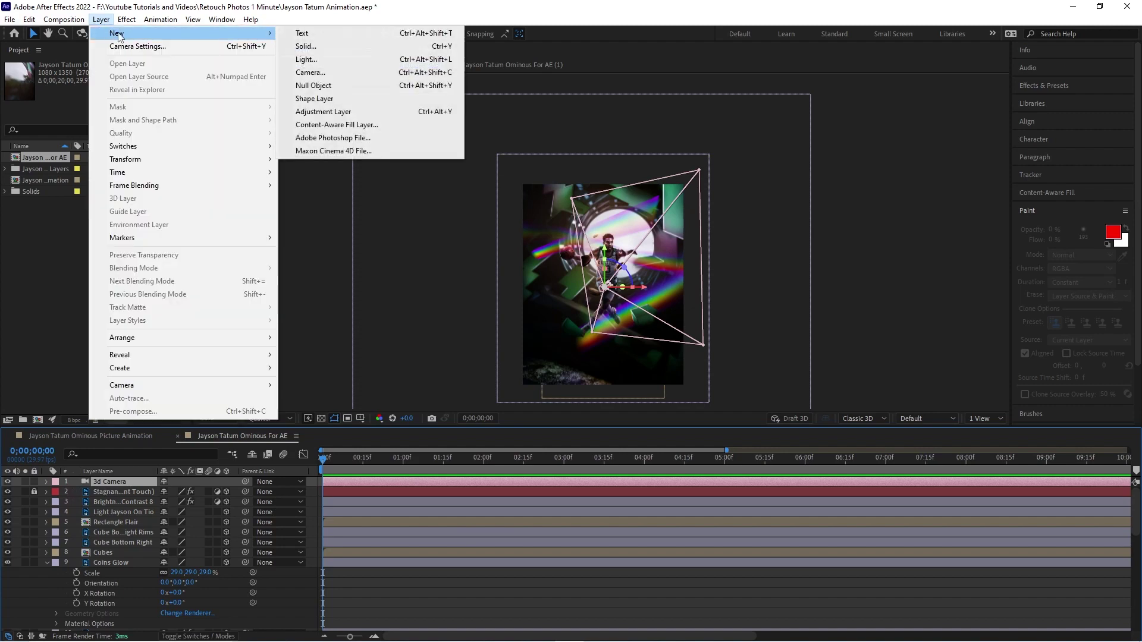
left_click(317, 73)
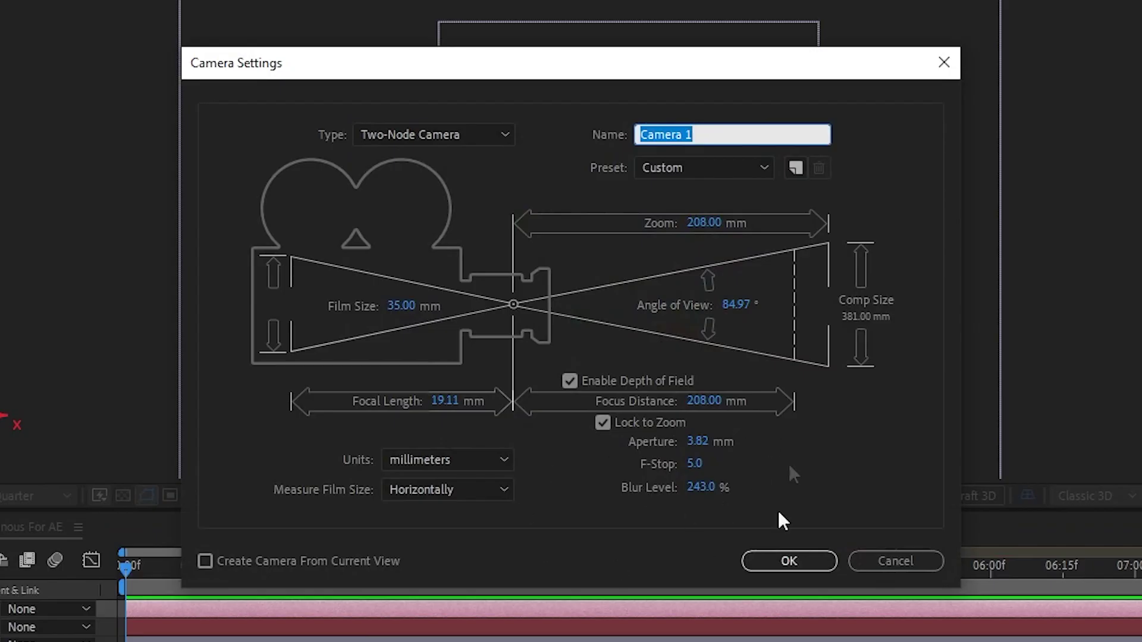
left_click(568, 381)
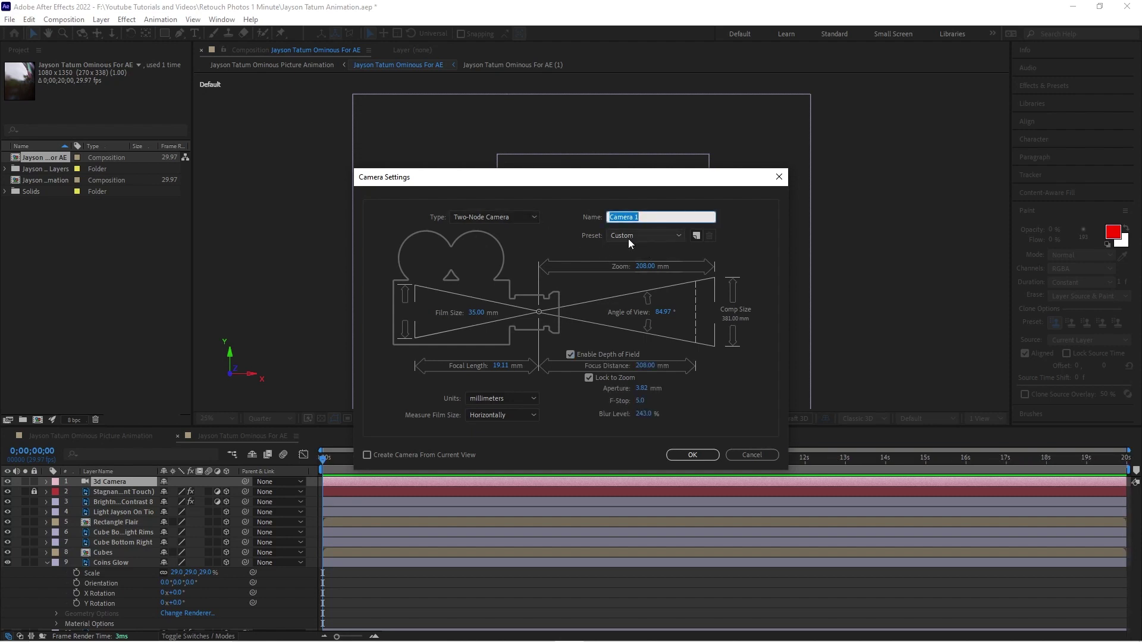
left_click(630, 238)
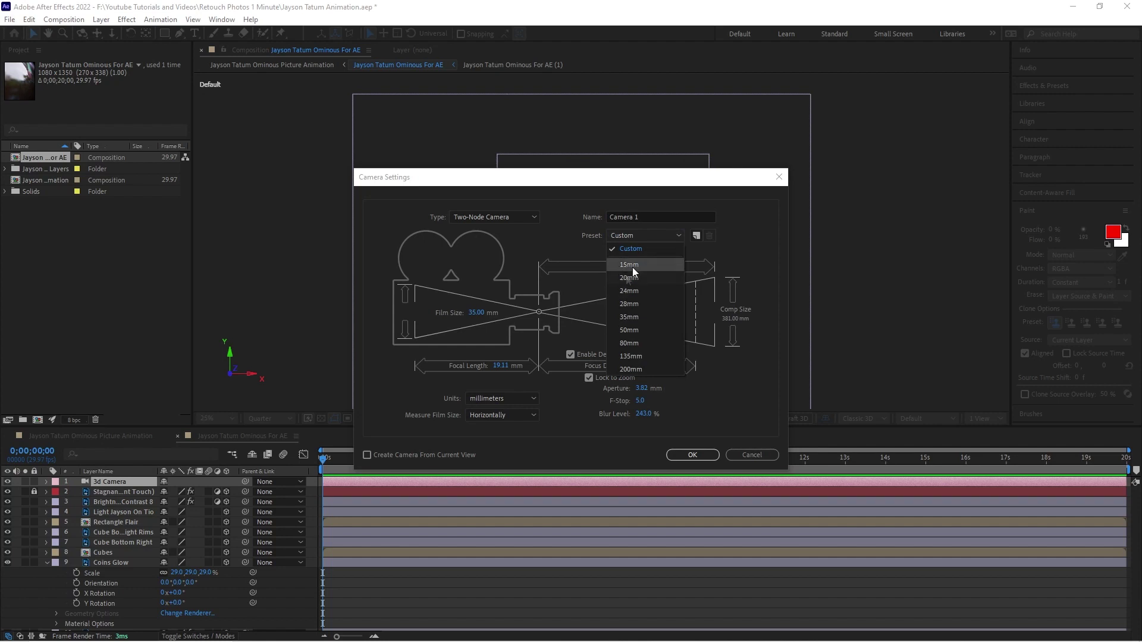
left_click(629, 291)
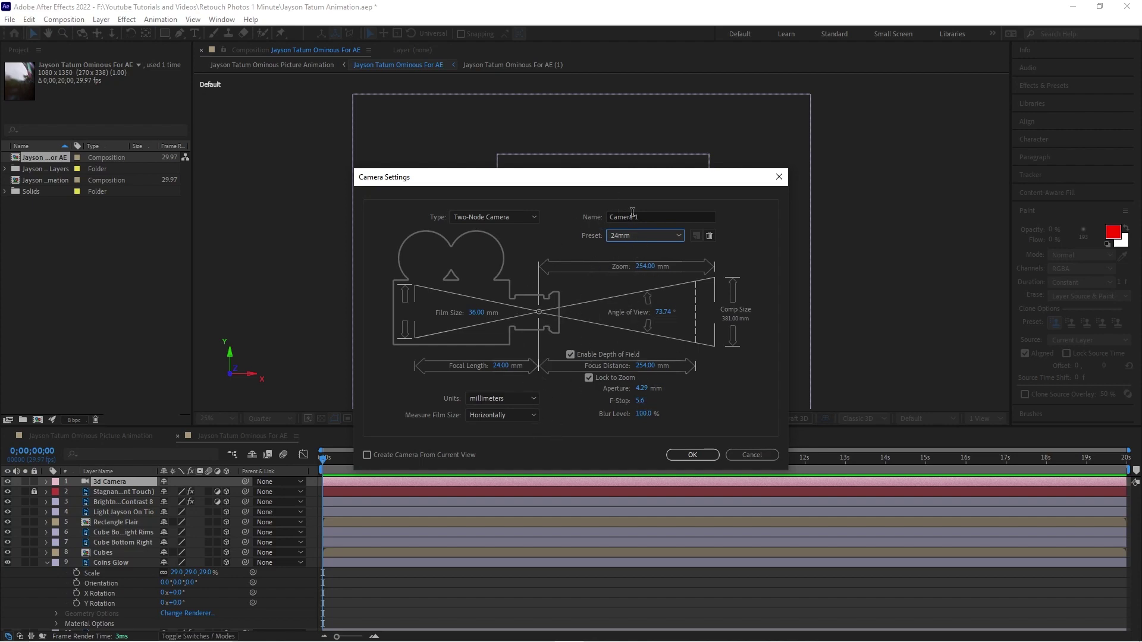
left_click(693, 454)
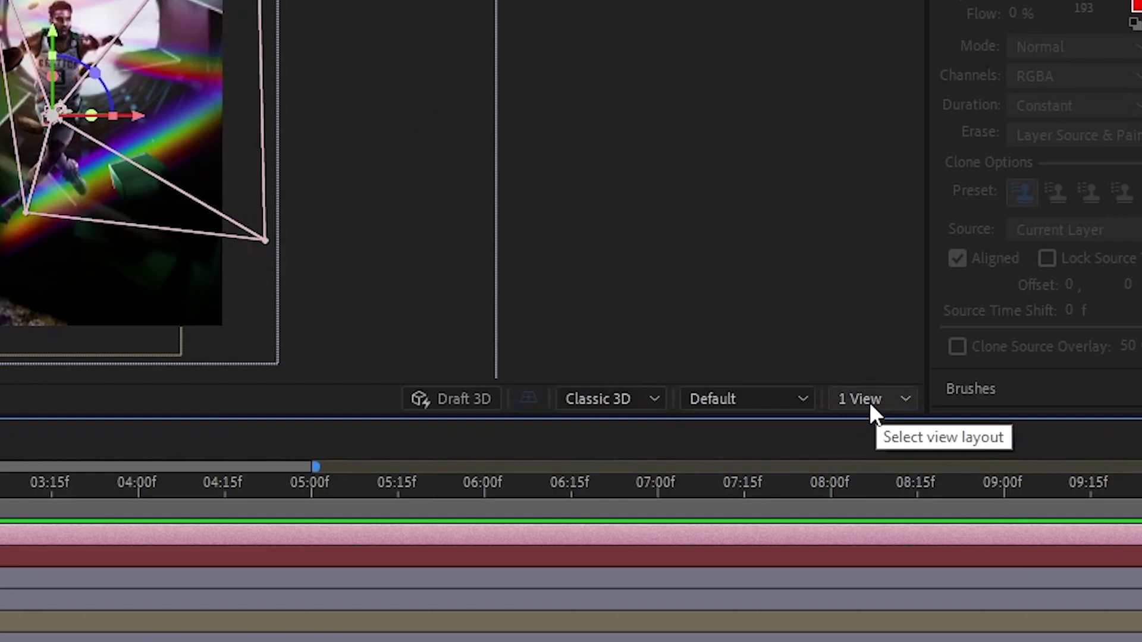
- Split the composition viewer into two side-by-side views
left_click(987, 419)
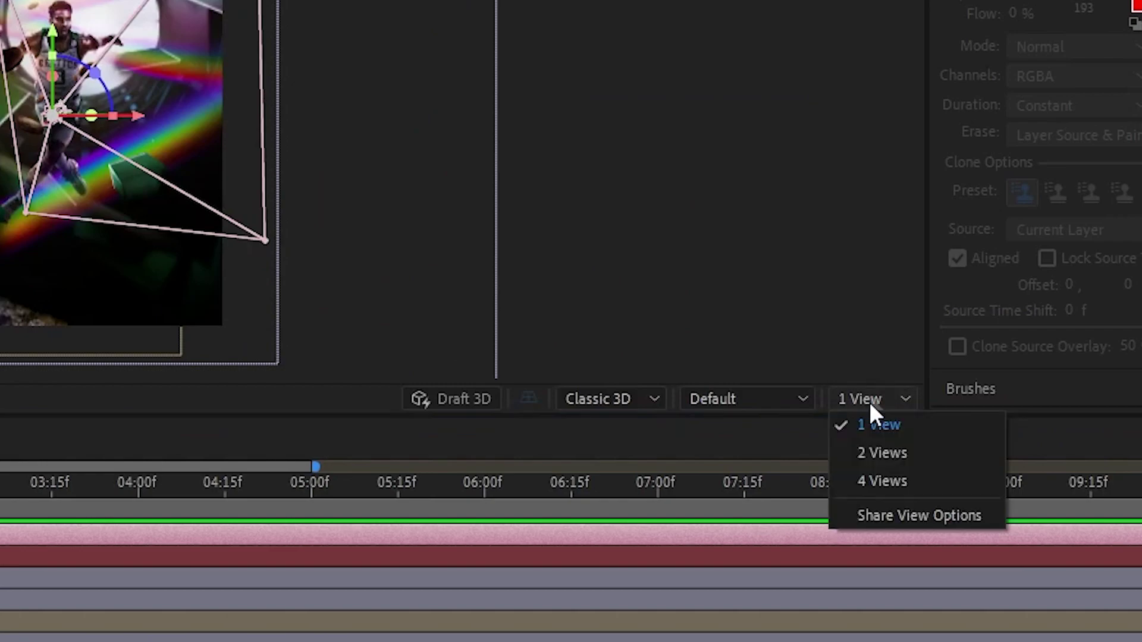
left_click(884, 455)
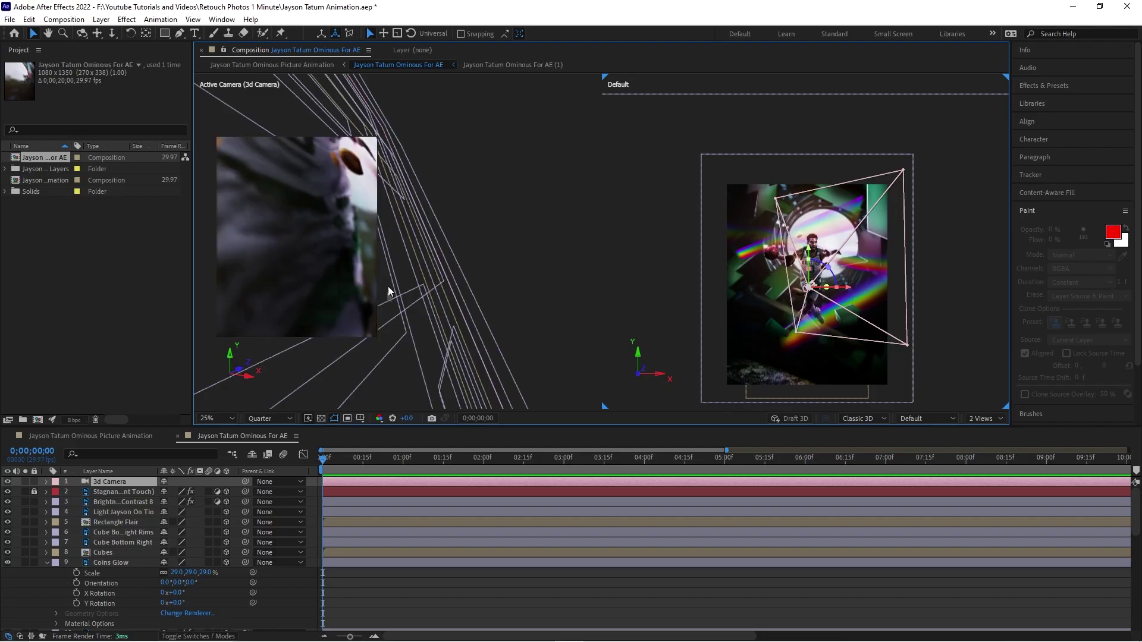
scroll(879, 247, "up", 2)
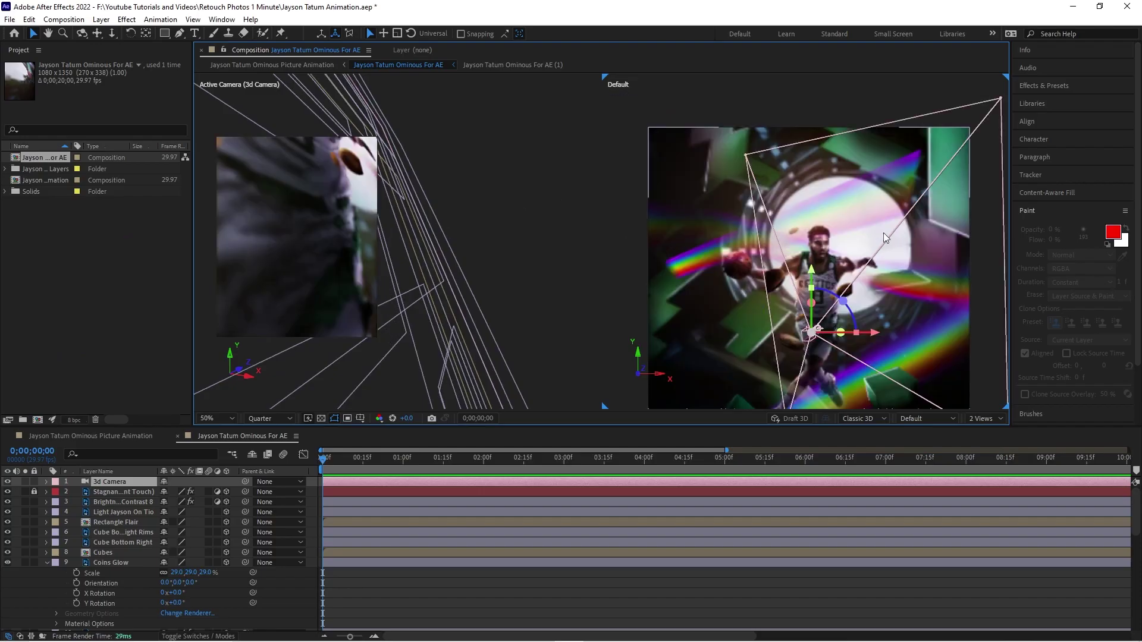
left_click(680, 159)
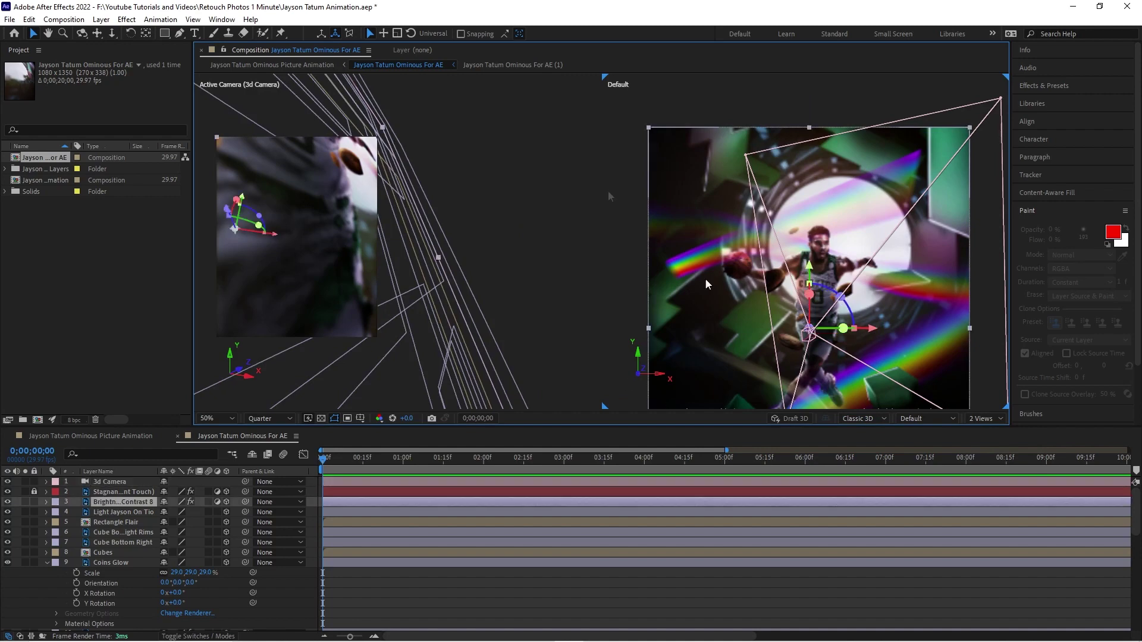
- Show the second viewer through the 3d Camera and preview the camera push-in
left_click(863, 416)
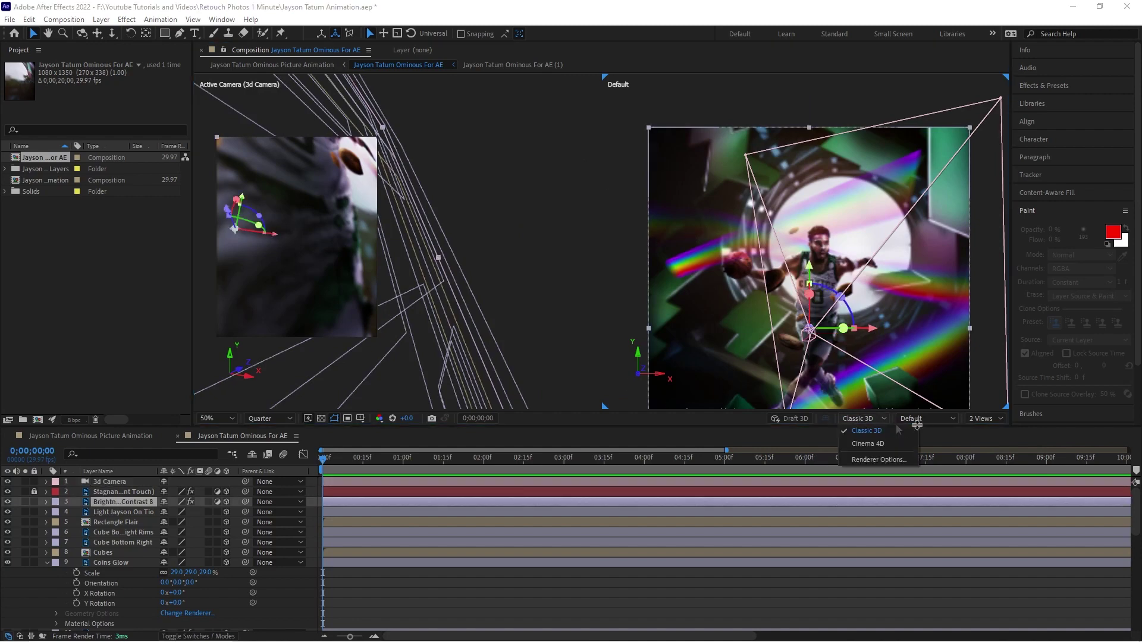
left_click(940, 420)
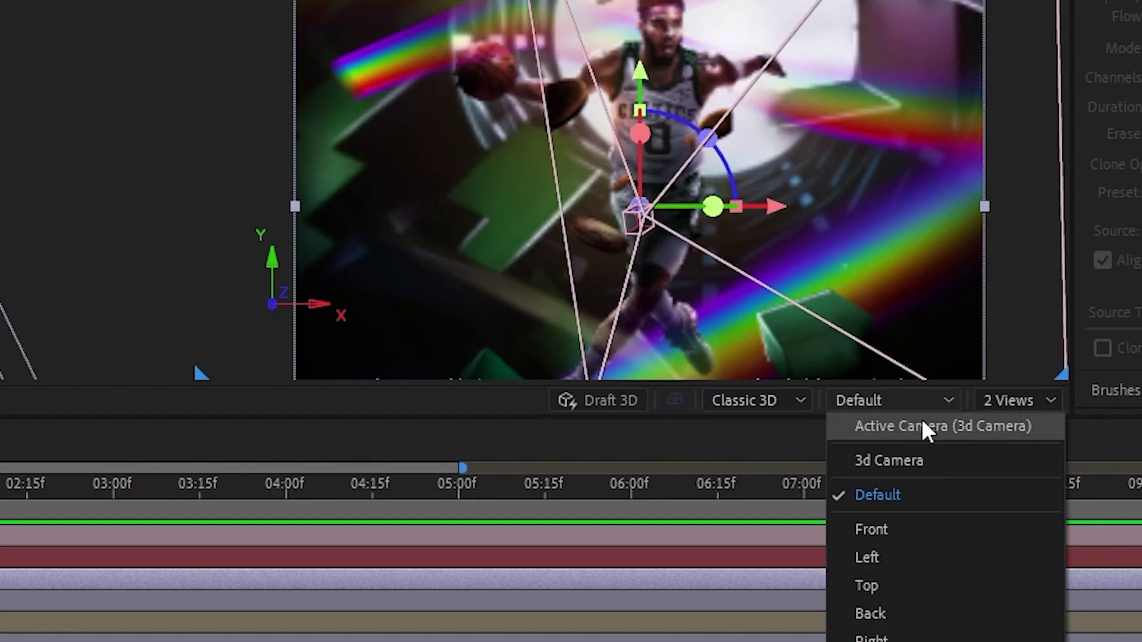
left_click(943, 431)
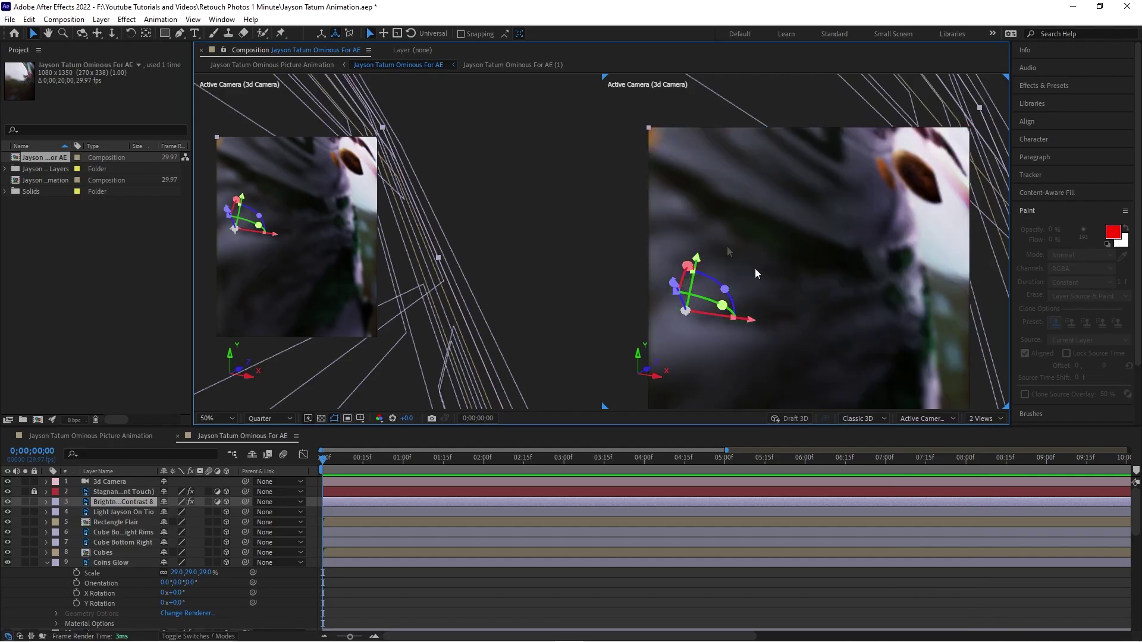
scroll(854, 259, "down", 2)
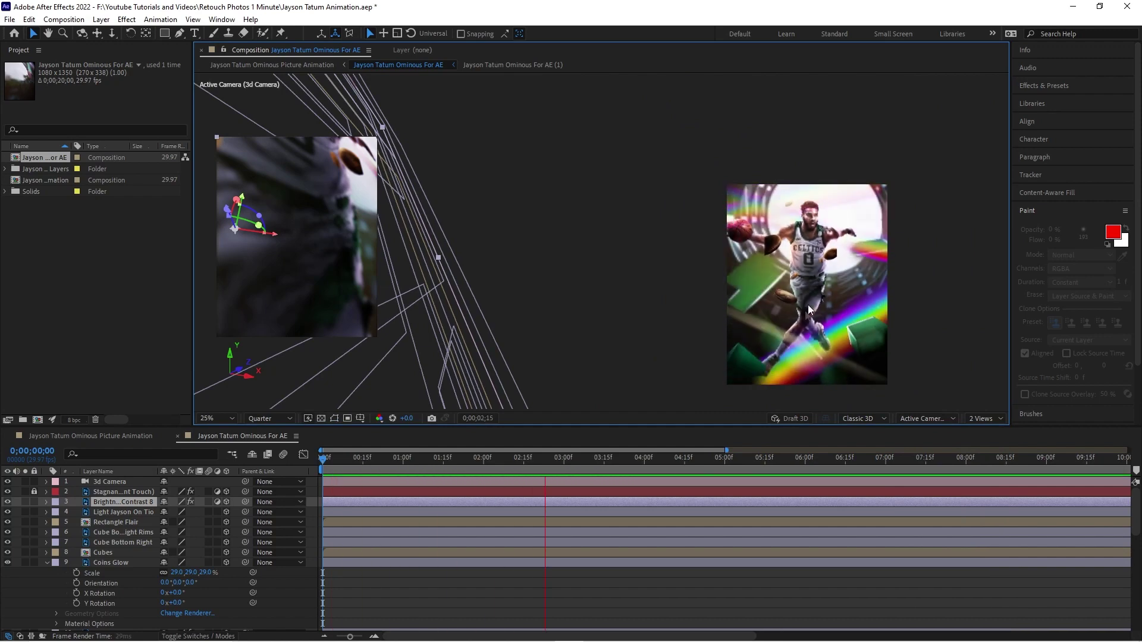
key("space")
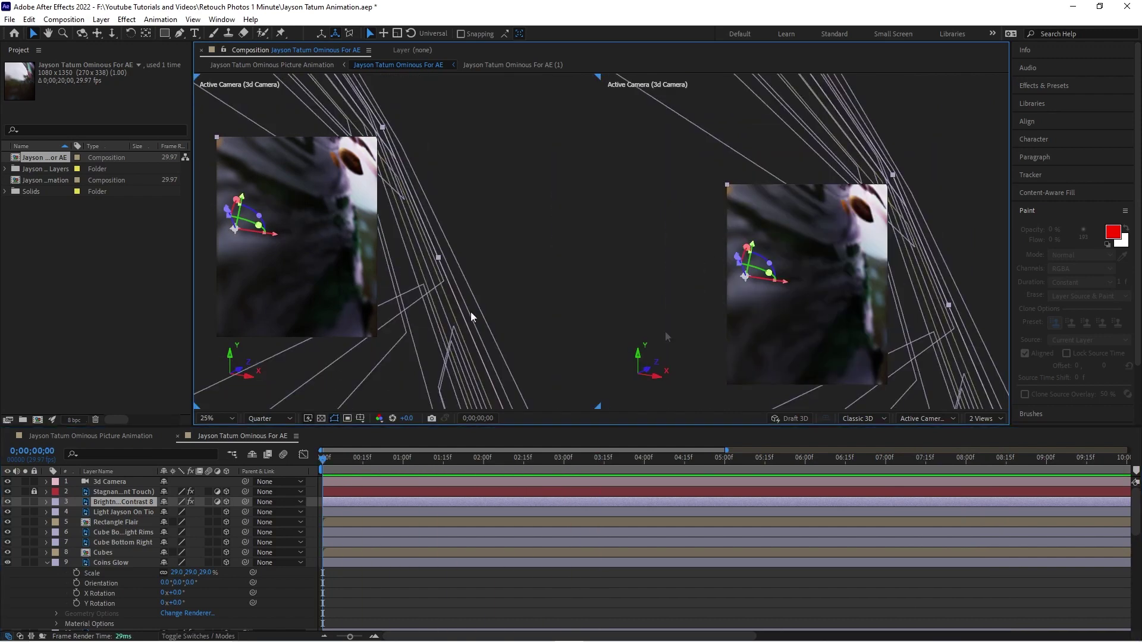
left_click(924, 417)
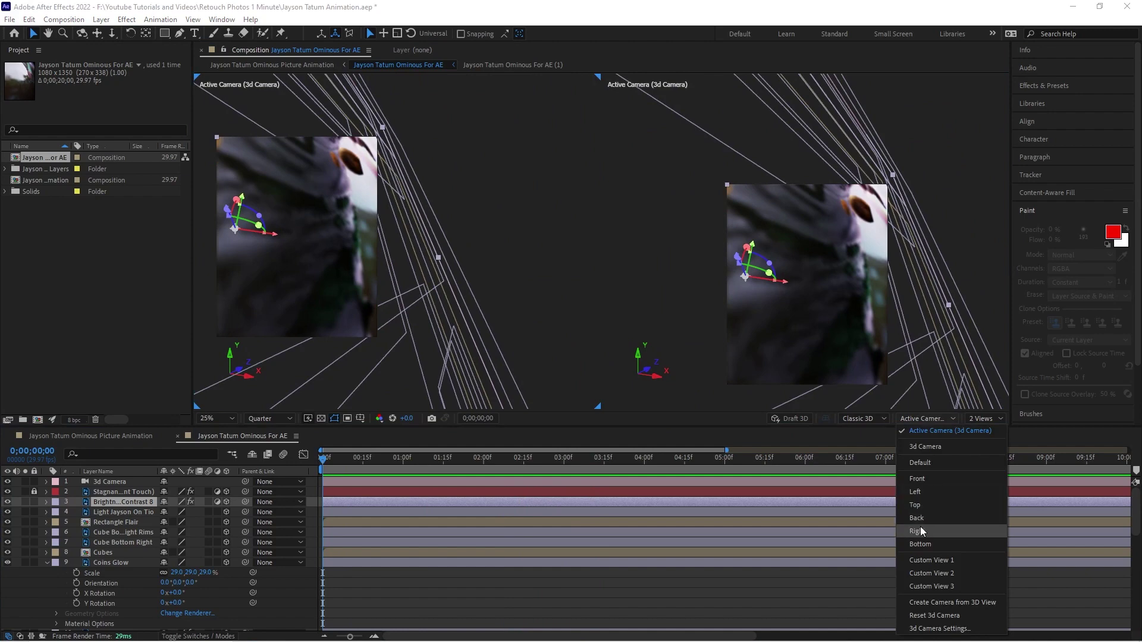
- Set the first viewer to the Top view, pan both views, and select the player mask layer
left_click(920, 509)
key("h")
left_click_drag(446, 247, 448, 313)
left_click_drag(741, 285, 807, 244)
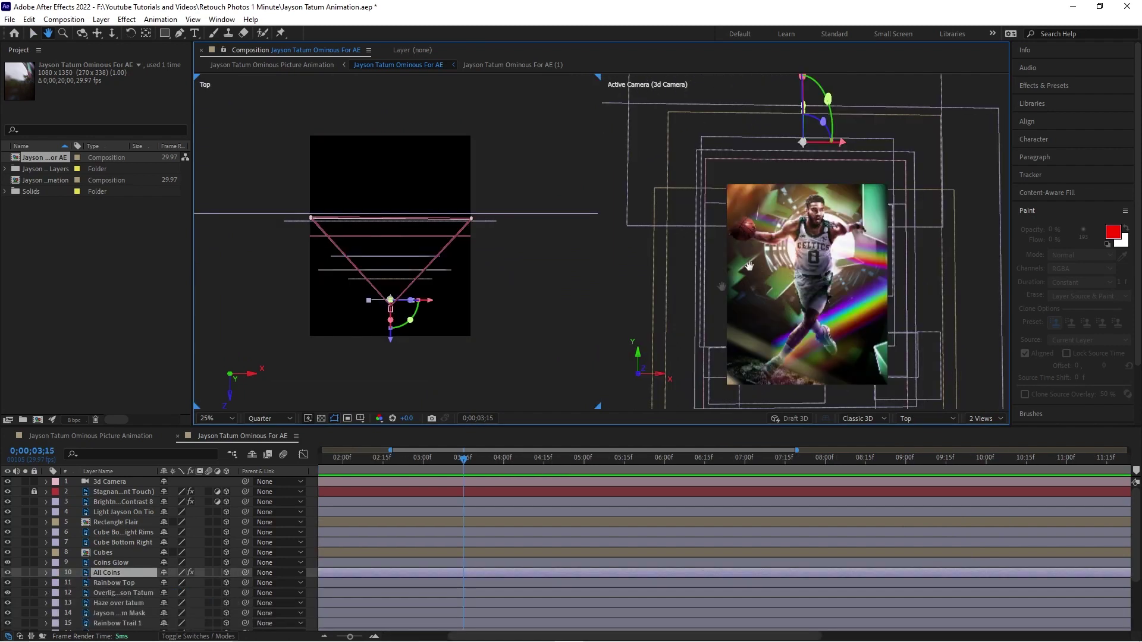
key("v")
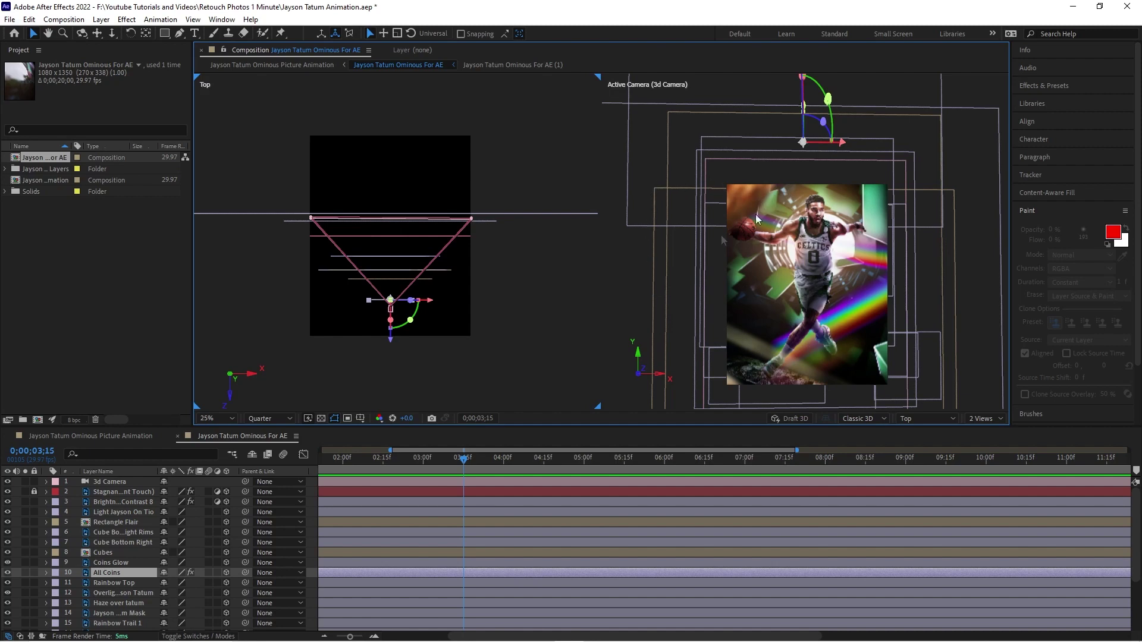
left_click(834, 312)
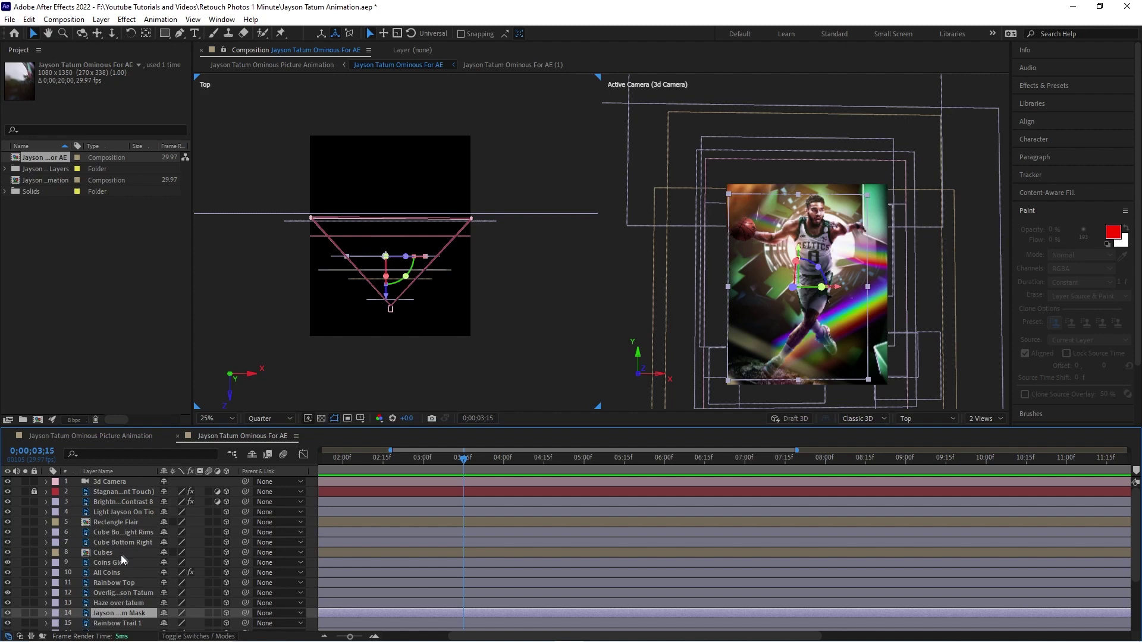
left_click(118, 573)
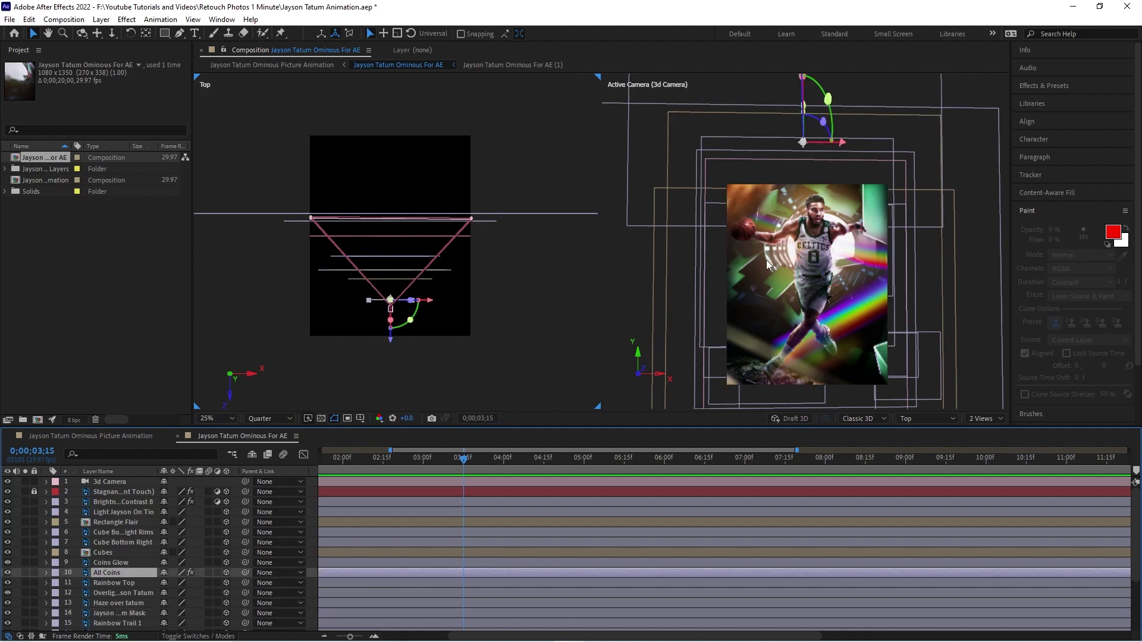
left_click_drag(463, 468, 587, 438)
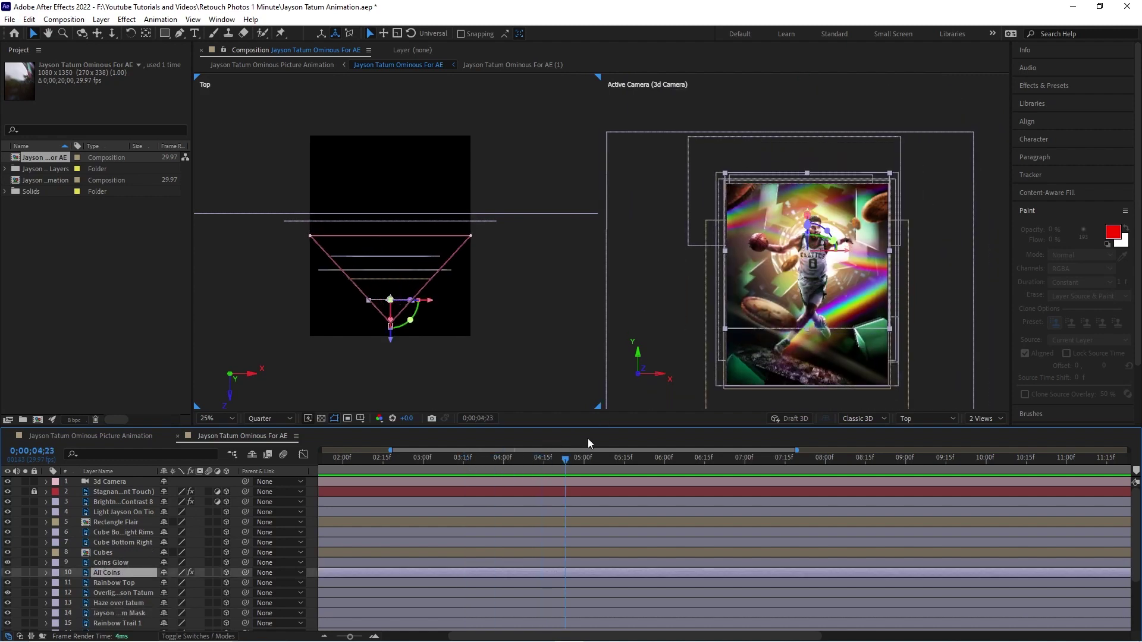
left_click(8, 573)
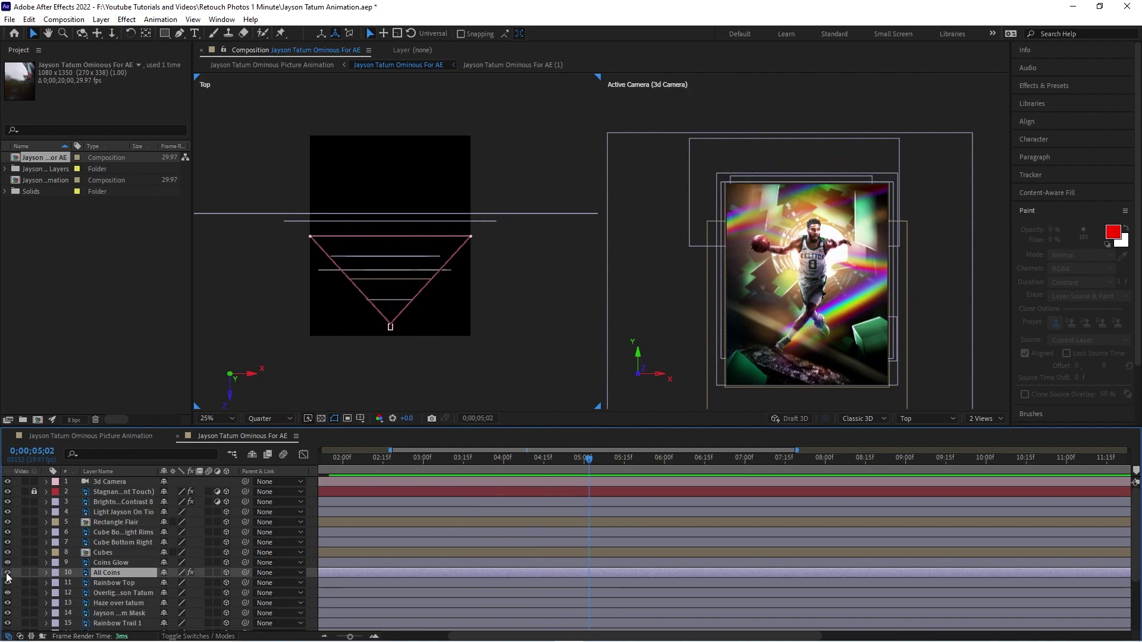
left_click(8, 572)
left_click(7, 573)
left_click(7, 572)
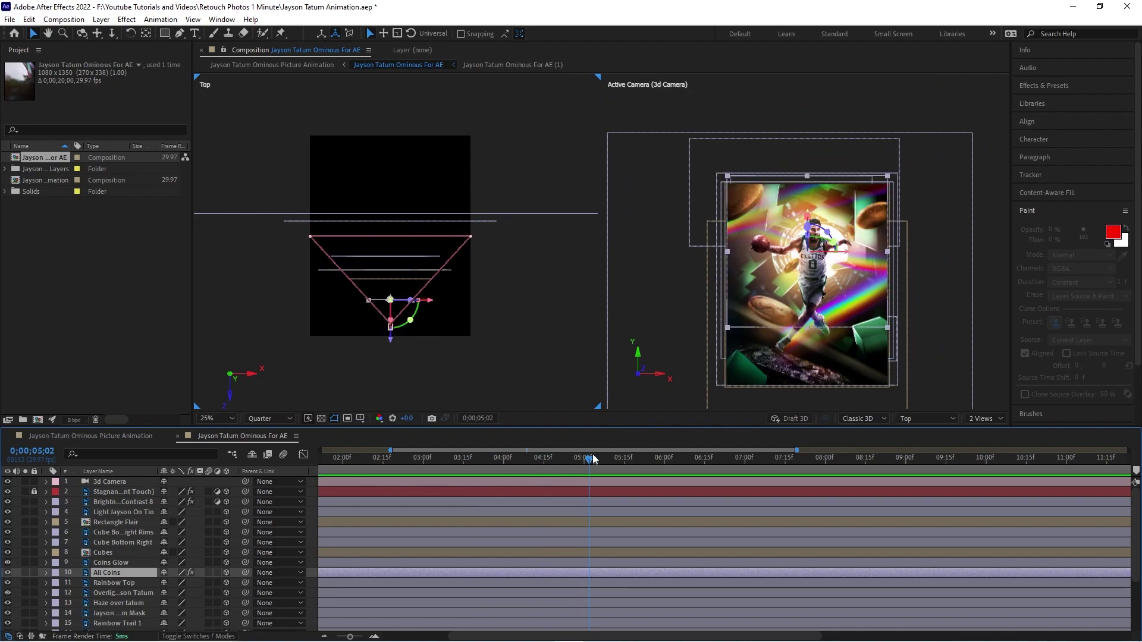
left_click_drag(588, 458, 355, 470)
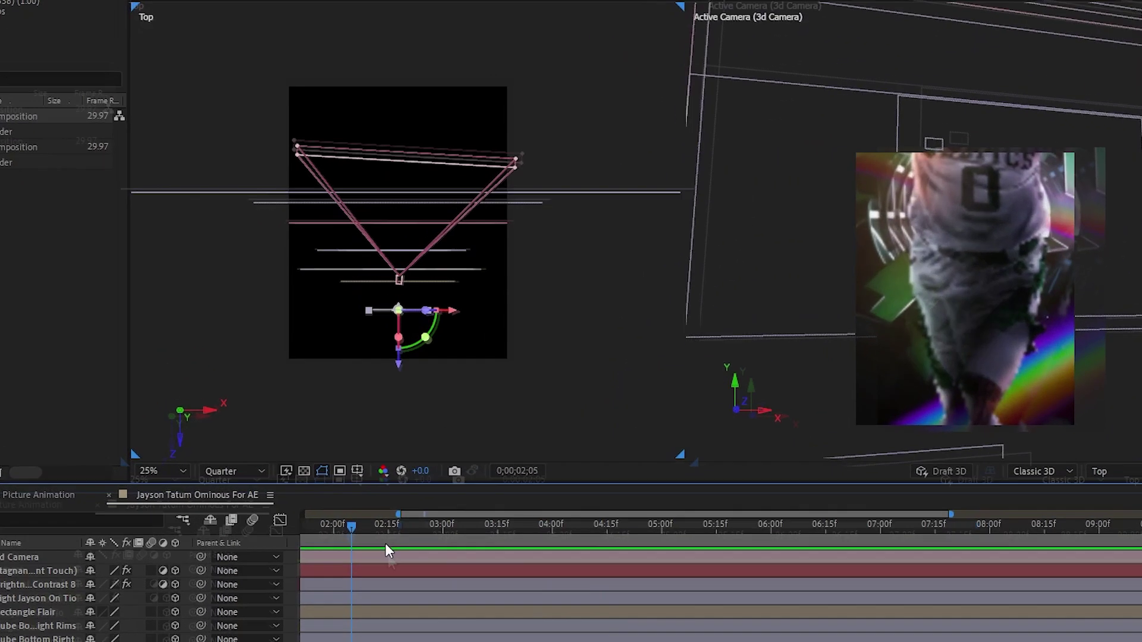
key("space")
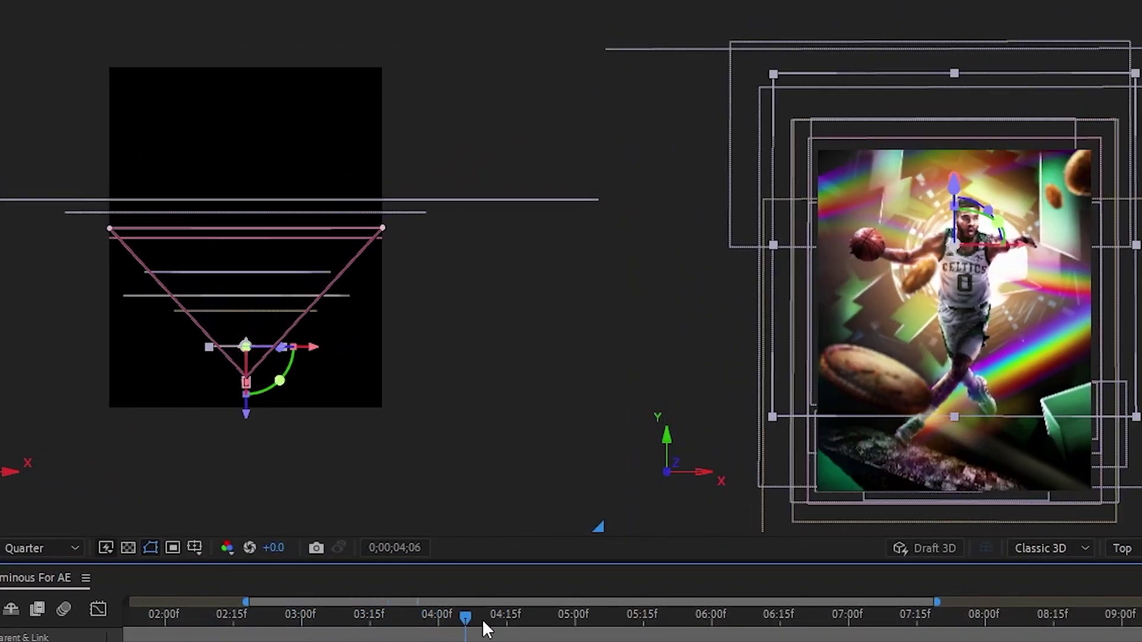
left_click_drag(487, 619, 296, 619)
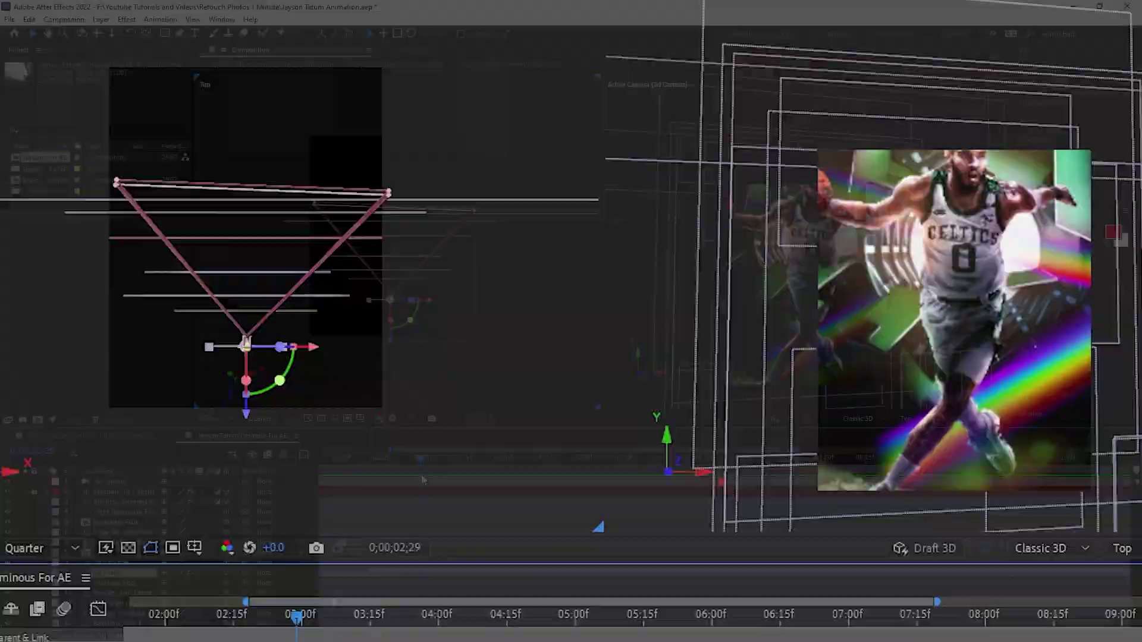
left_click_drag(422, 480, 444, 467)
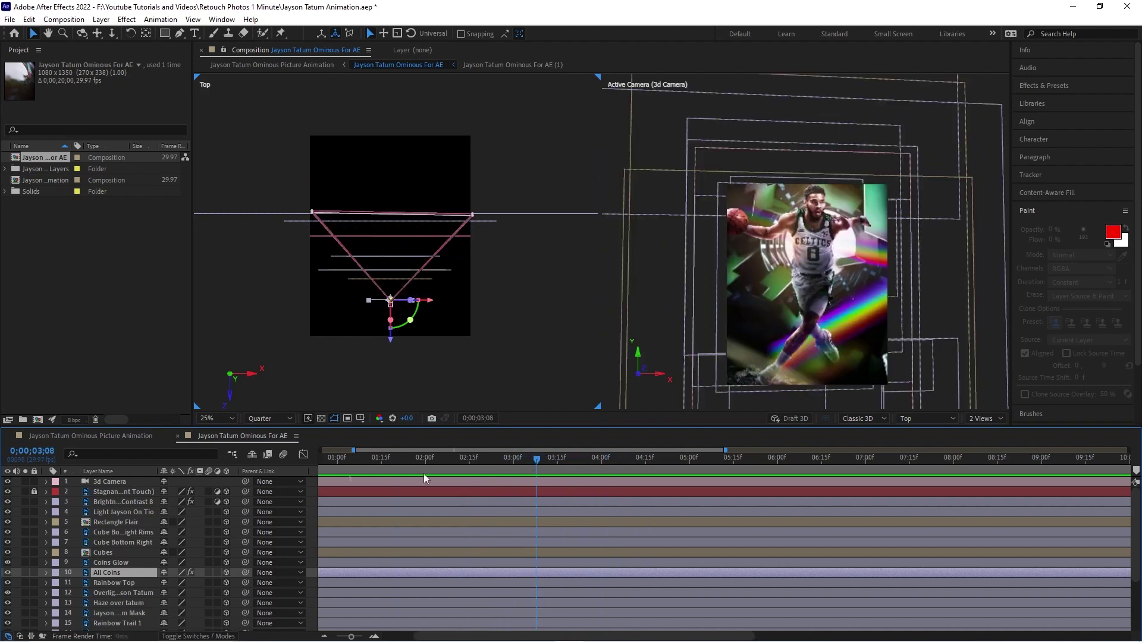
- Show the player mask layer's Position and try several Z depths, settling on -136.0
left_click(119, 614)
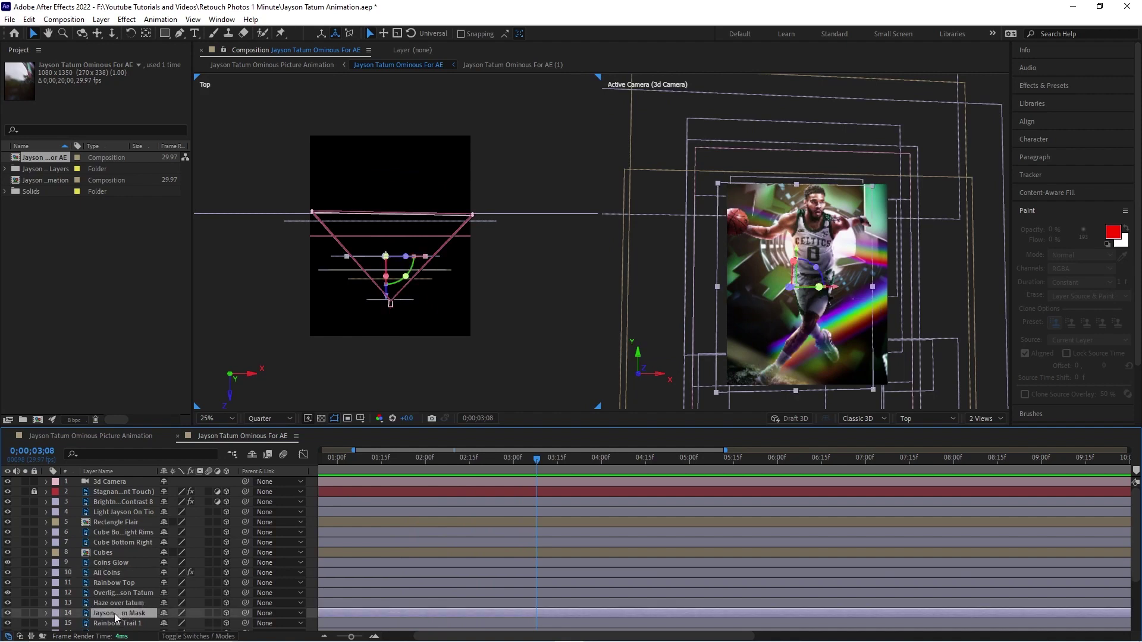
scroll(119, 609, "down", 3)
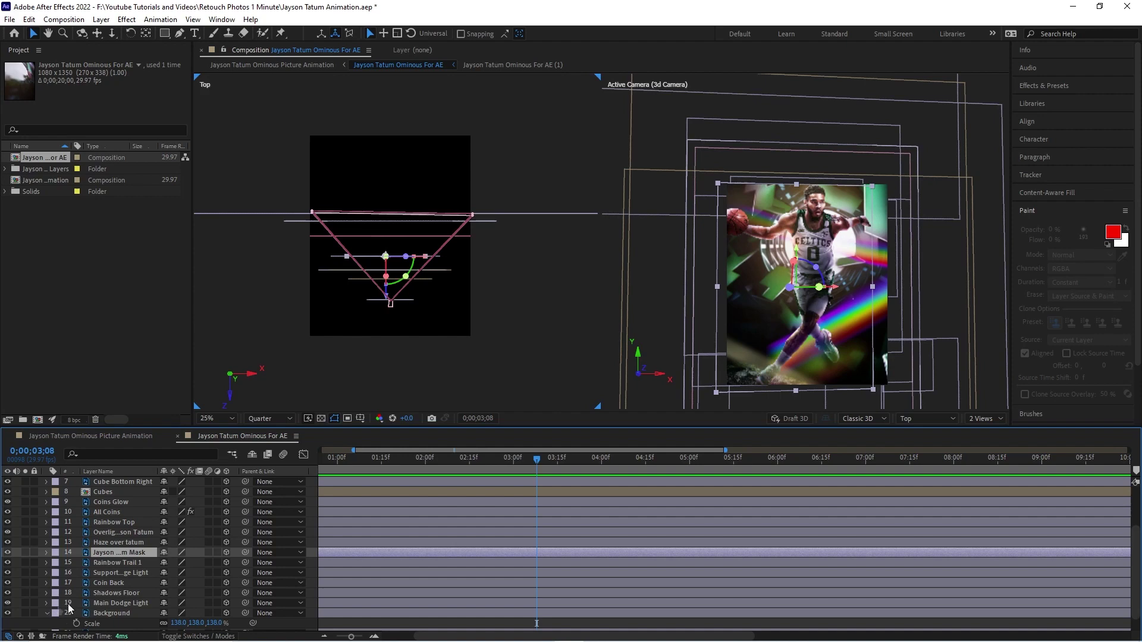
key("p")
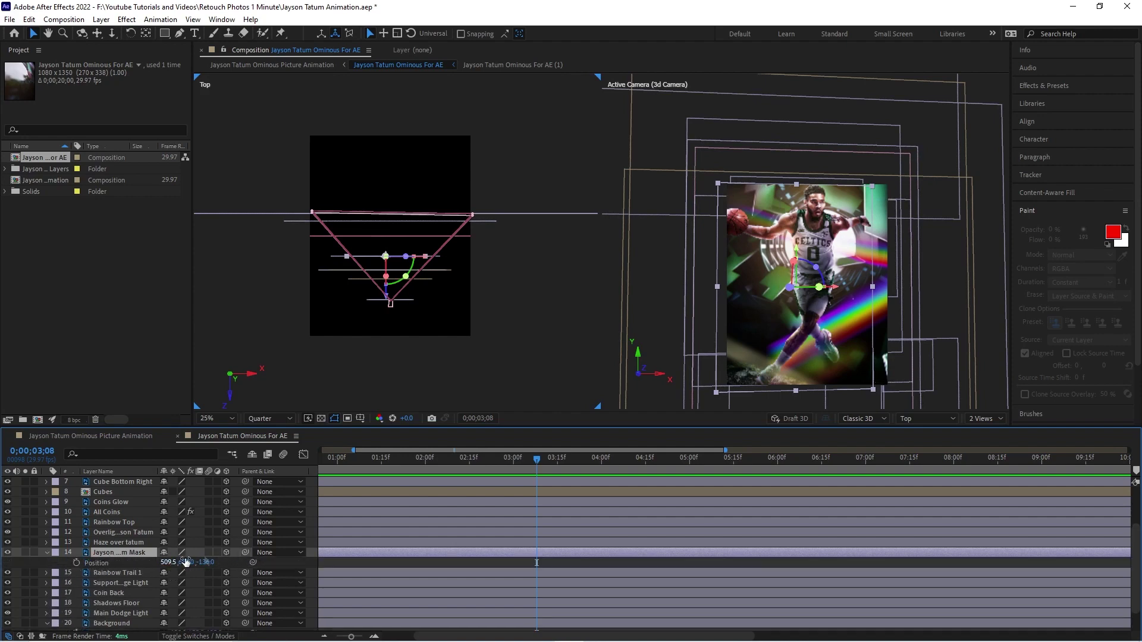
left_click_drag(201, 565, 204, 569)
key("ctrl+z")
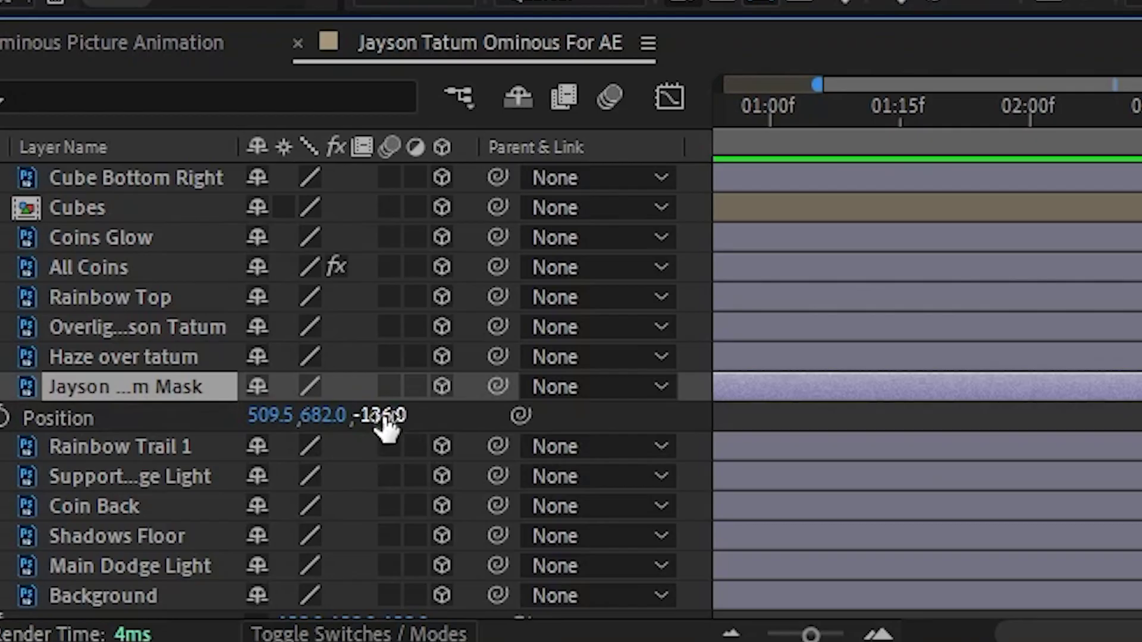
left_click_drag(208, 566, 92, 569)
left_click_drag(27, 429, 3, 362)
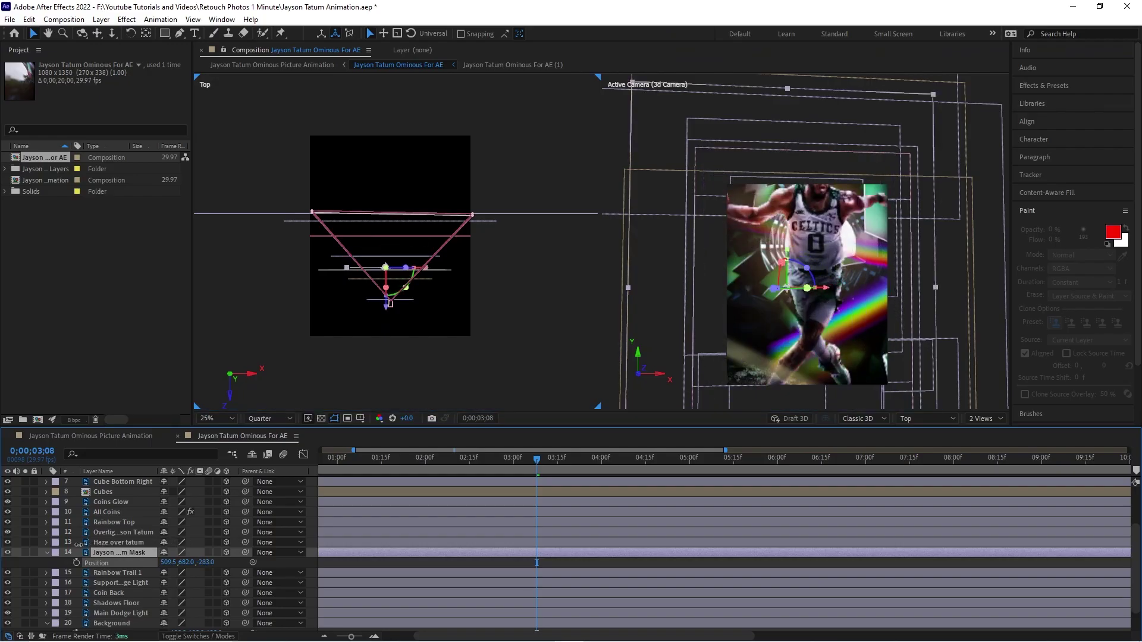
left_click_drag(78, 544, 254, 562)
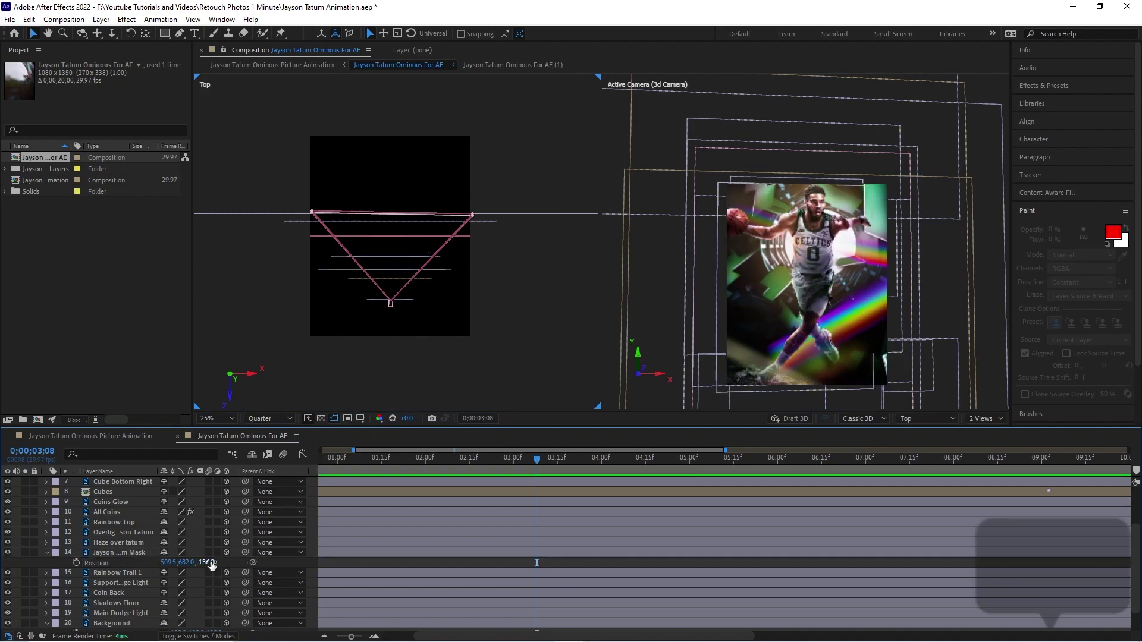
left_click_drag(202, 562, 190, 543)
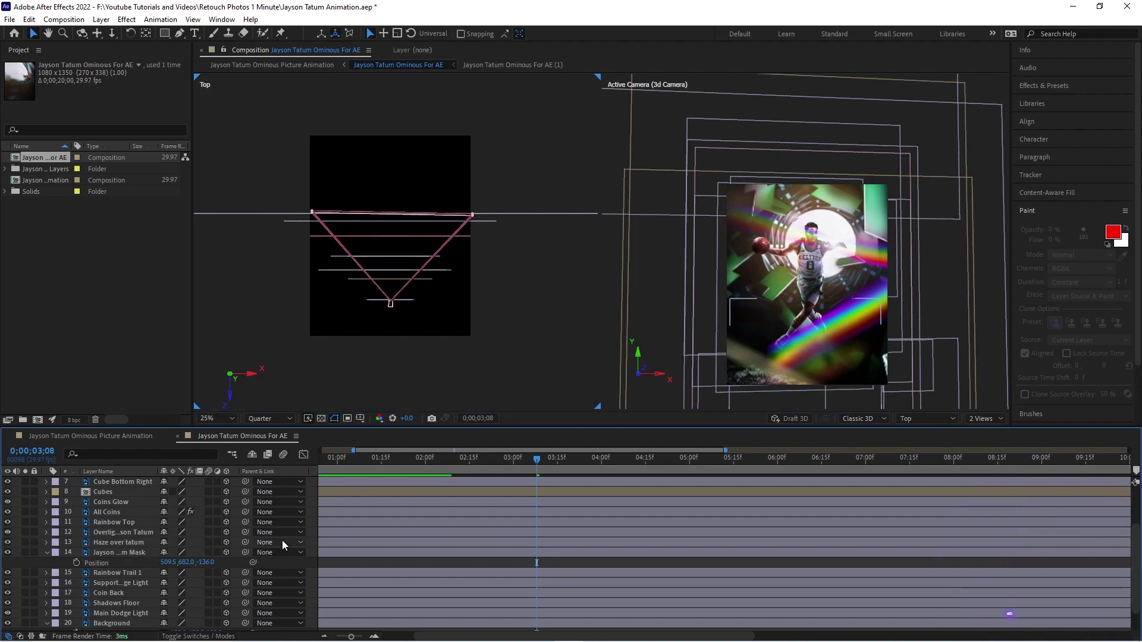
- Orbit the camera view to inspect depth, reset it, and go to 0;00;04;08
left_click(82, 33)
key("space")
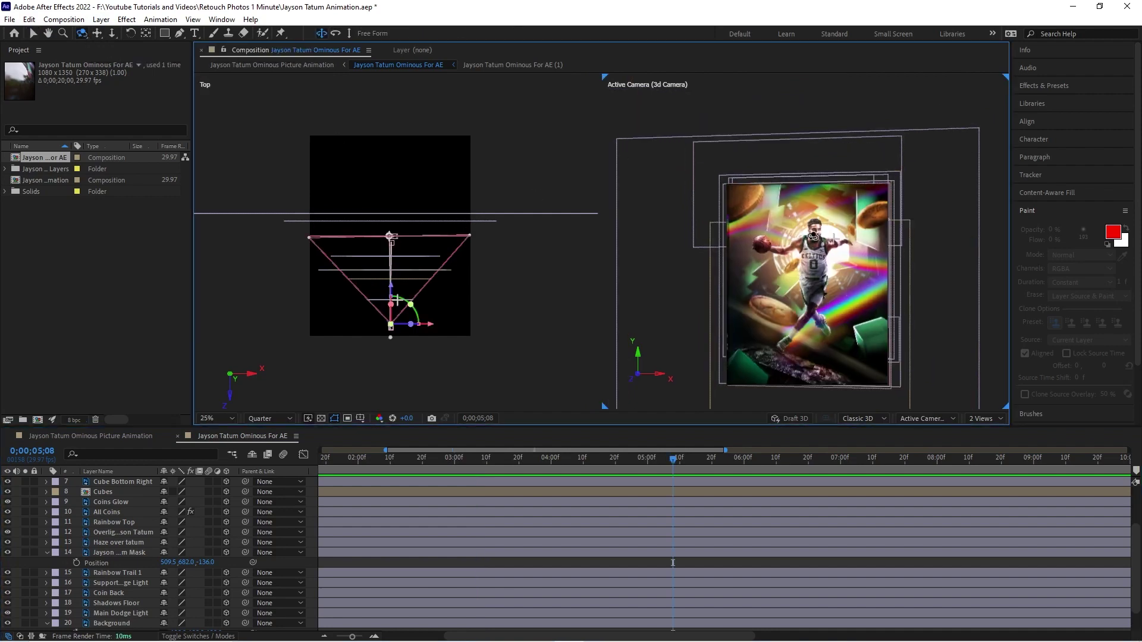
left_click_drag(380, 298, 830, 252)
key("Page_Down")
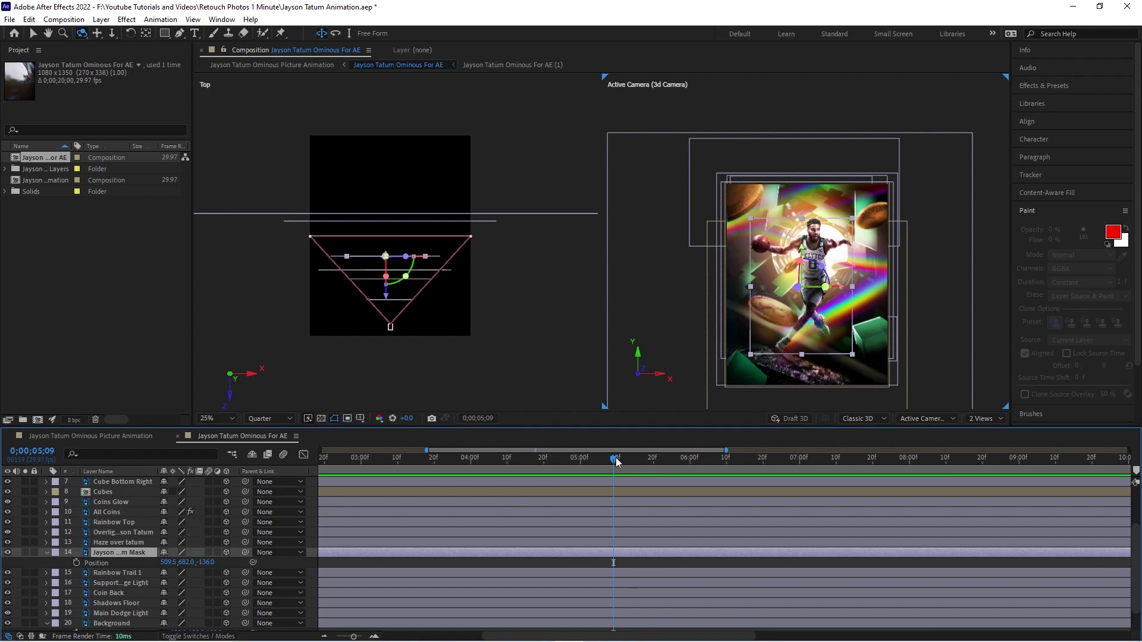
left_click_drag(617, 463, 502, 467)
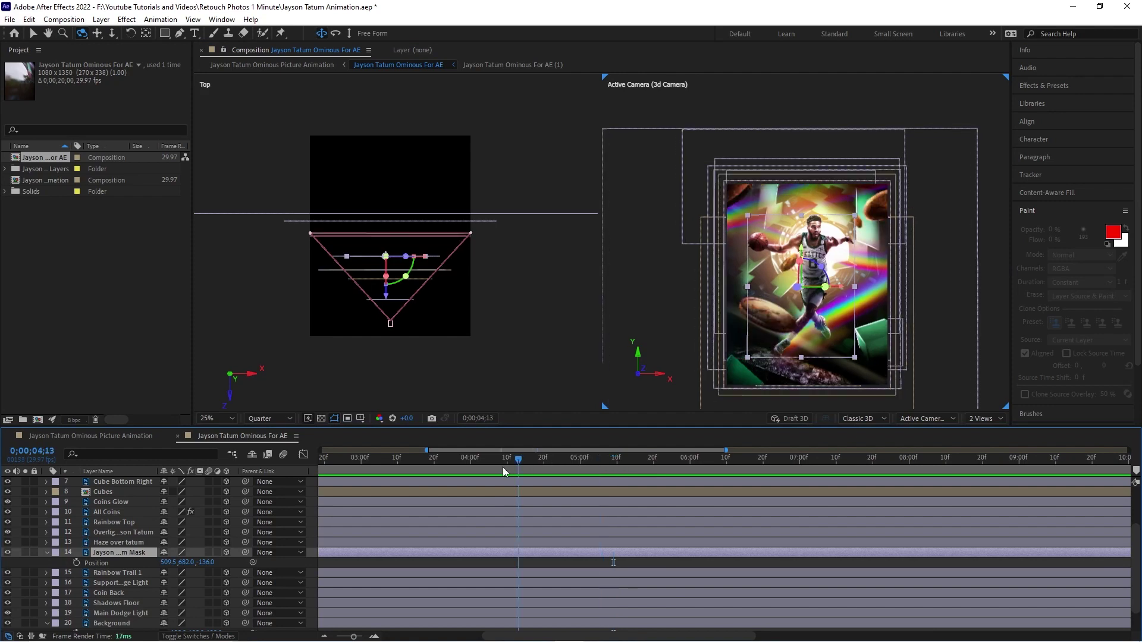
- Show Position for Coins Glow and All Coins and test a deeper Z, keeping -430
left_click(47, 552)
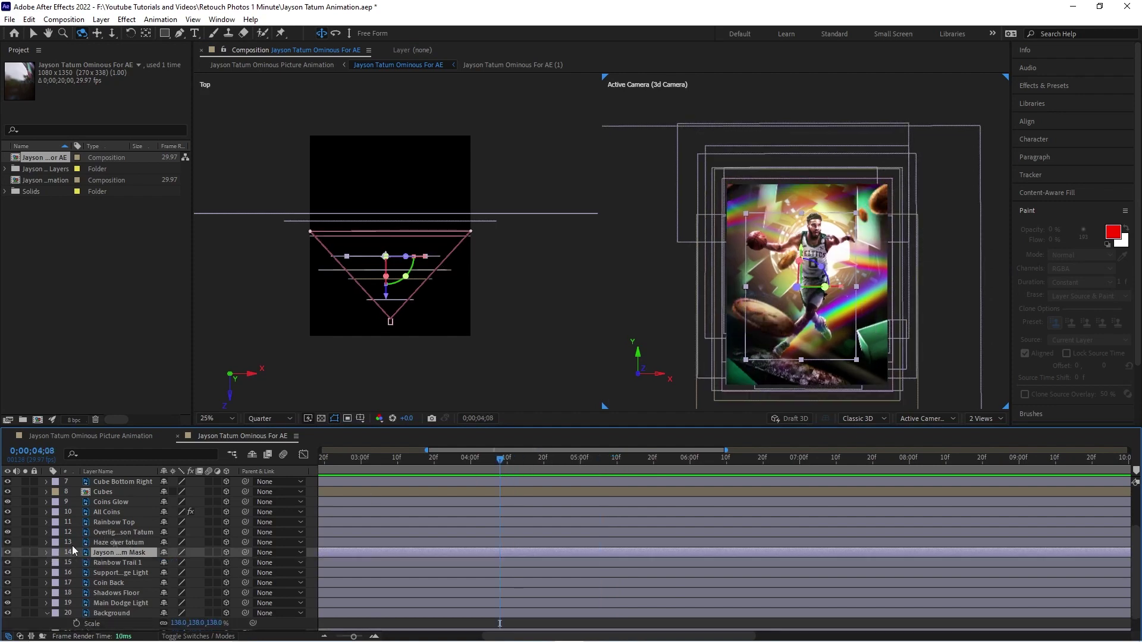
left_click(109, 512)
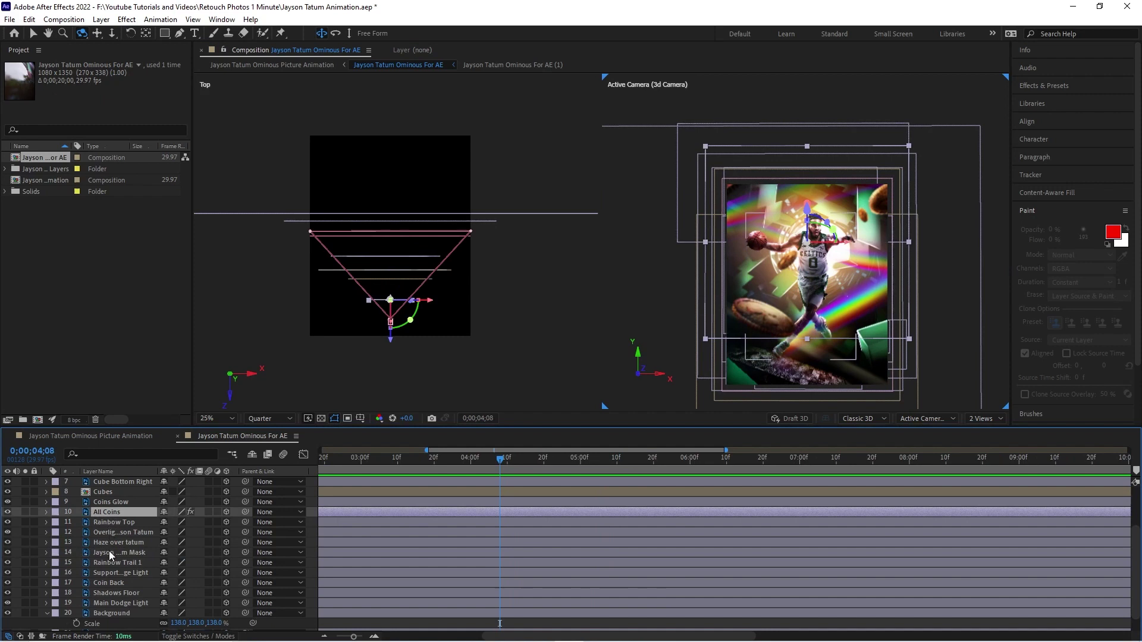
left_click(108, 551)
left_click(106, 514)
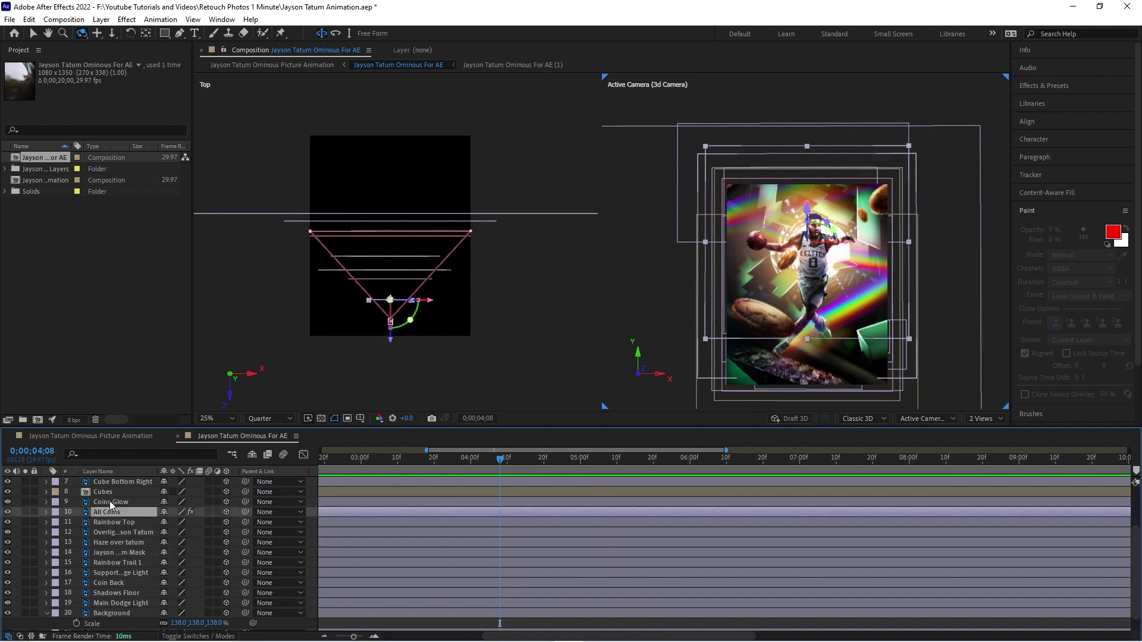
left_click(110, 501)
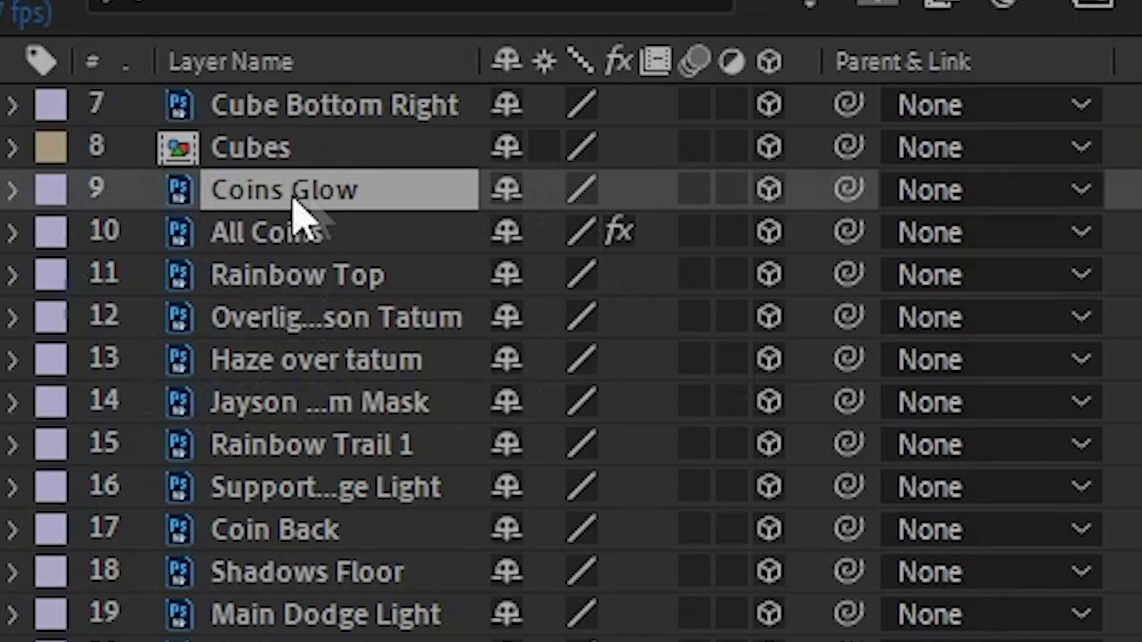
left_click(301, 235, "shift")
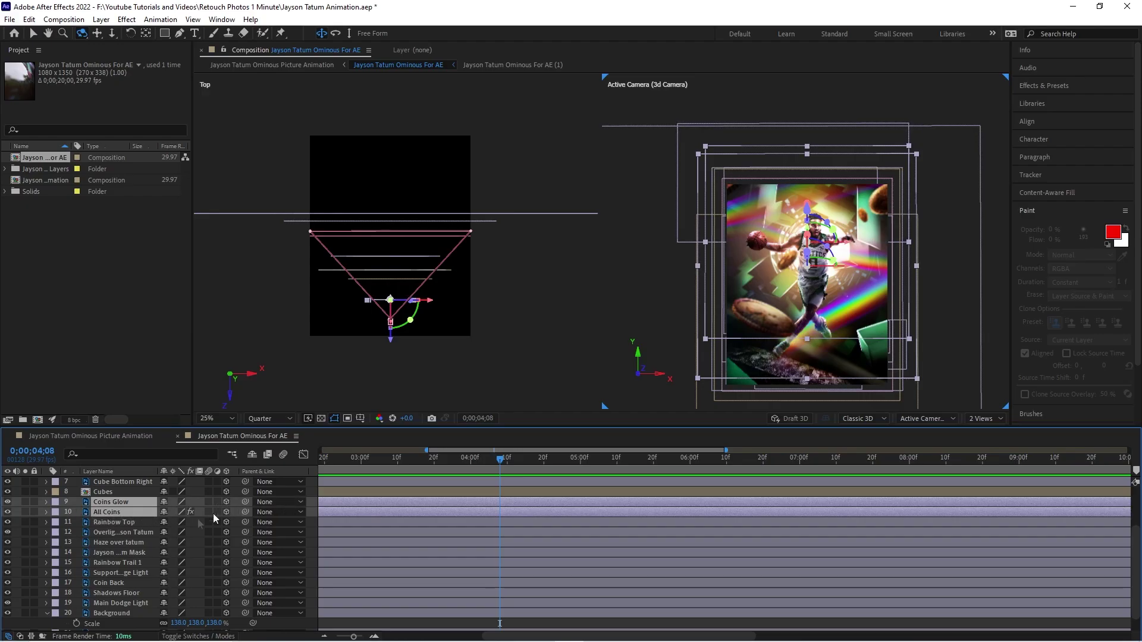
key("p")
left_click_drag(209, 517, 260, 510)
key("ctrl+z")
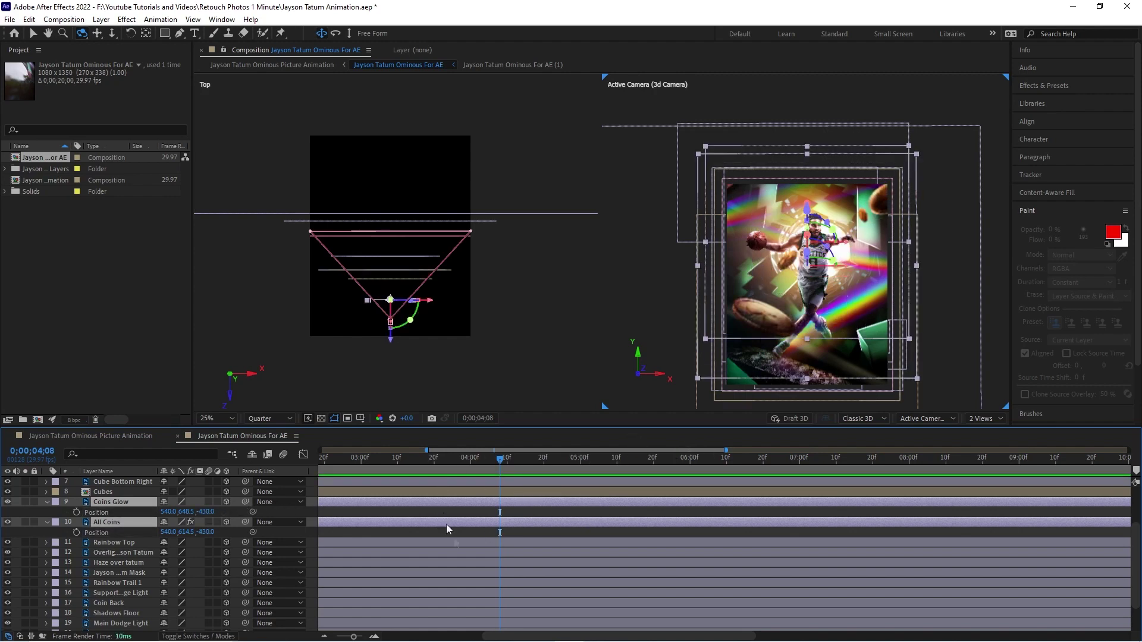
- Go to 0;00;05;02 and select the layers from Coins Glow down to row 16
left_click(512, 512)
left_click(586, 458)
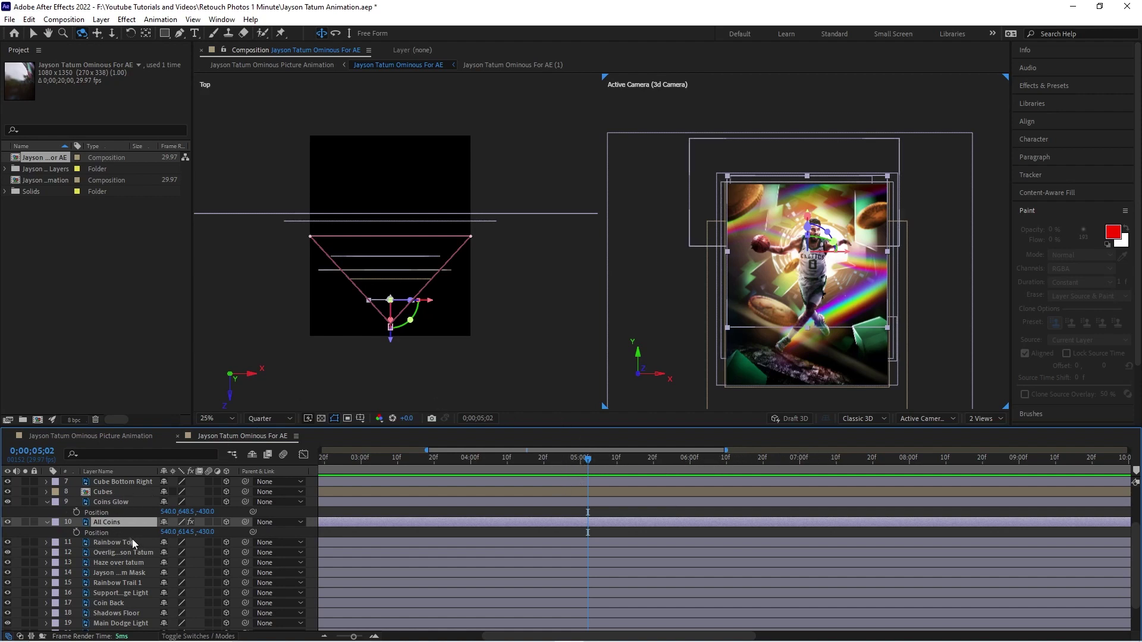
left_click(113, 491)
left_click(113, 502)
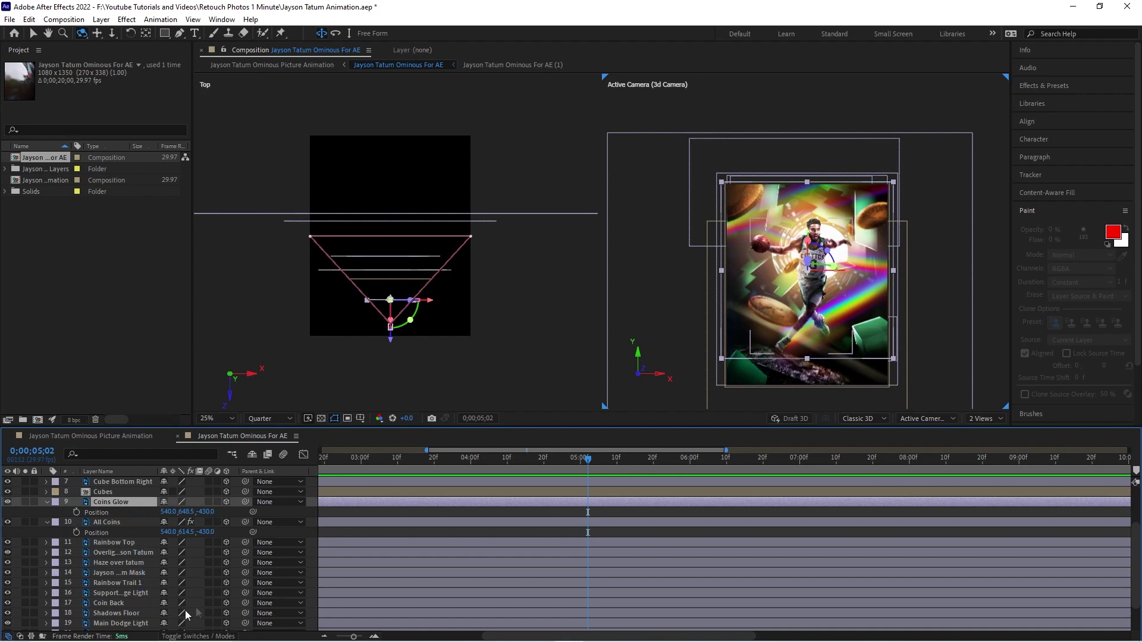
left_click(126, 593, "shift")
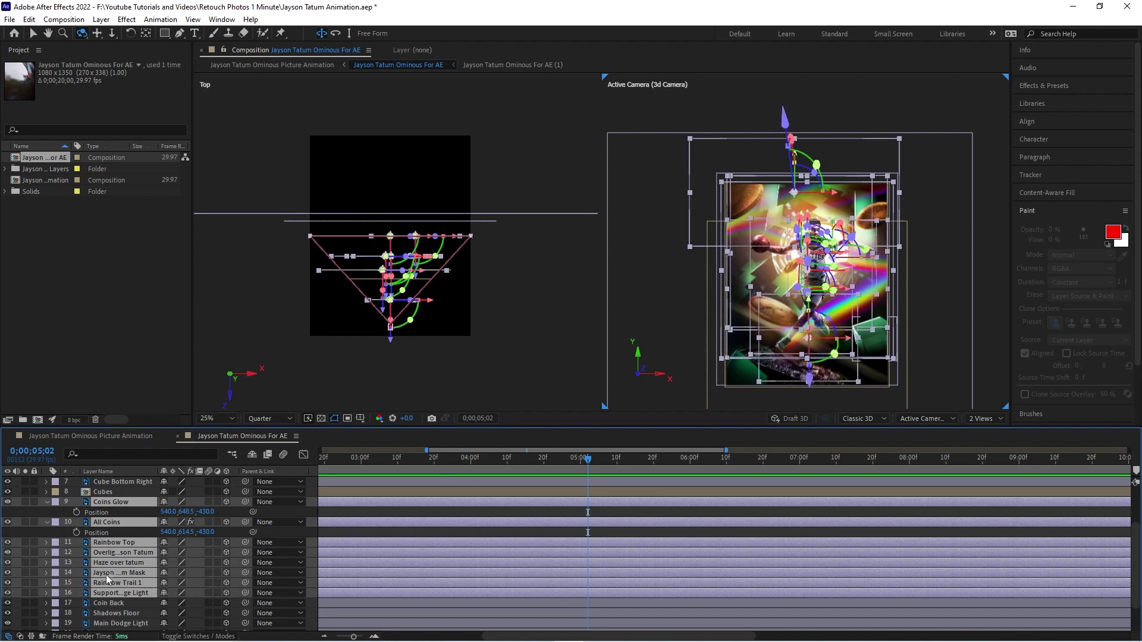
- Test All Coins' depth and scale, keep it at 27% scale, and nudge its X Position right
left_click(110, 522)
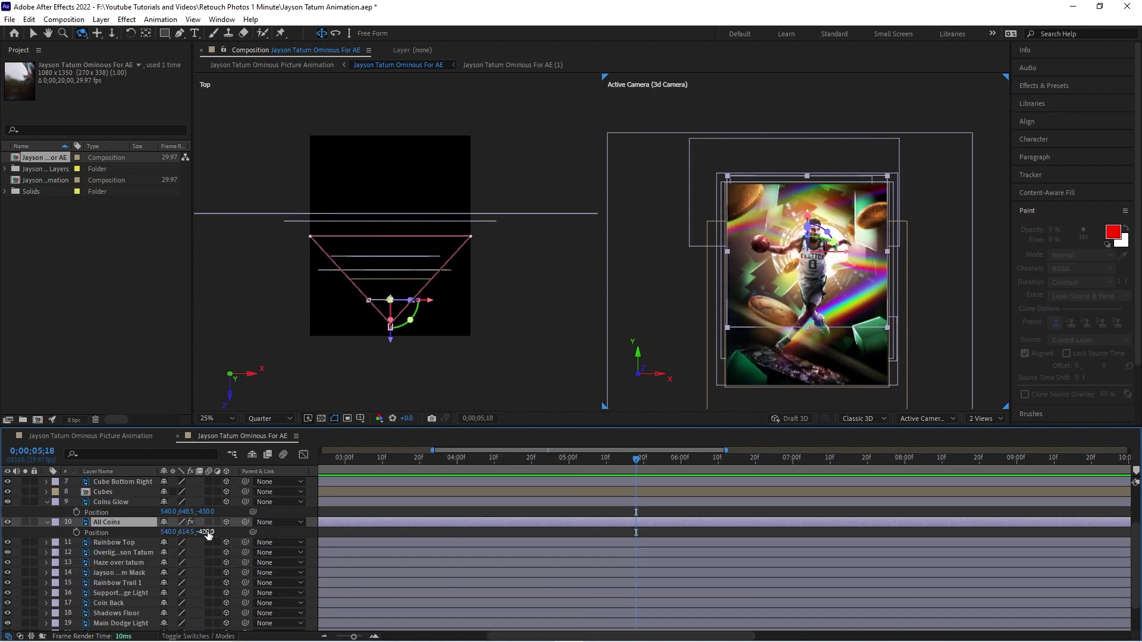
left_click_drag(208, 533, 153, 532)
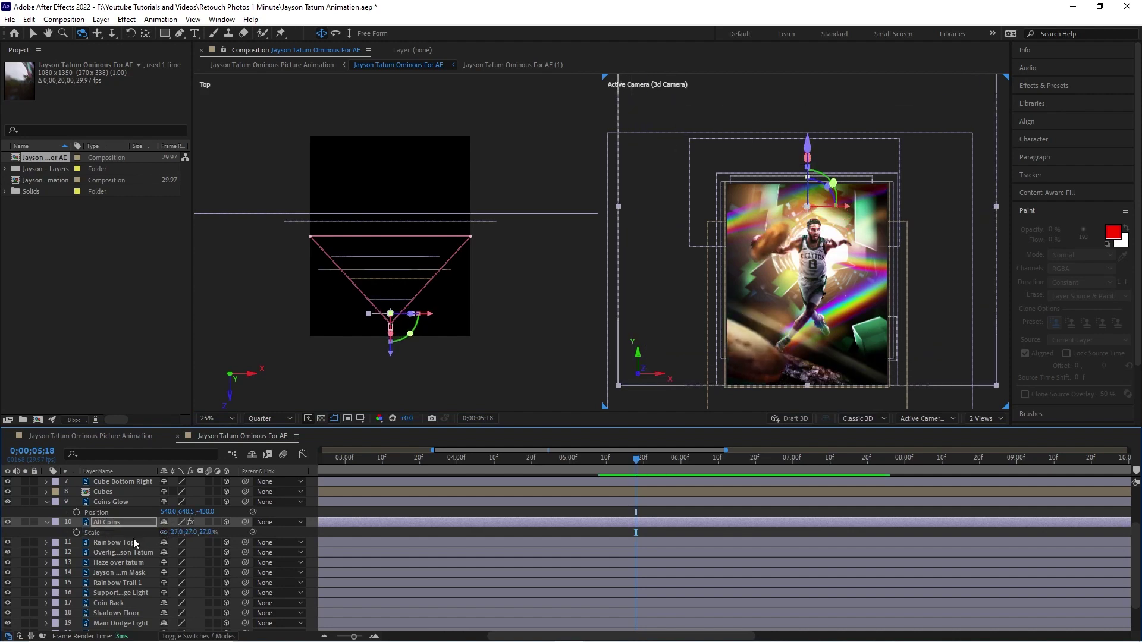
key("s")
mouse_move(179, 533)
left_mouse_down()
mouse_move(150, 536)
mouse_move(168, 532)
left_mouse_up()
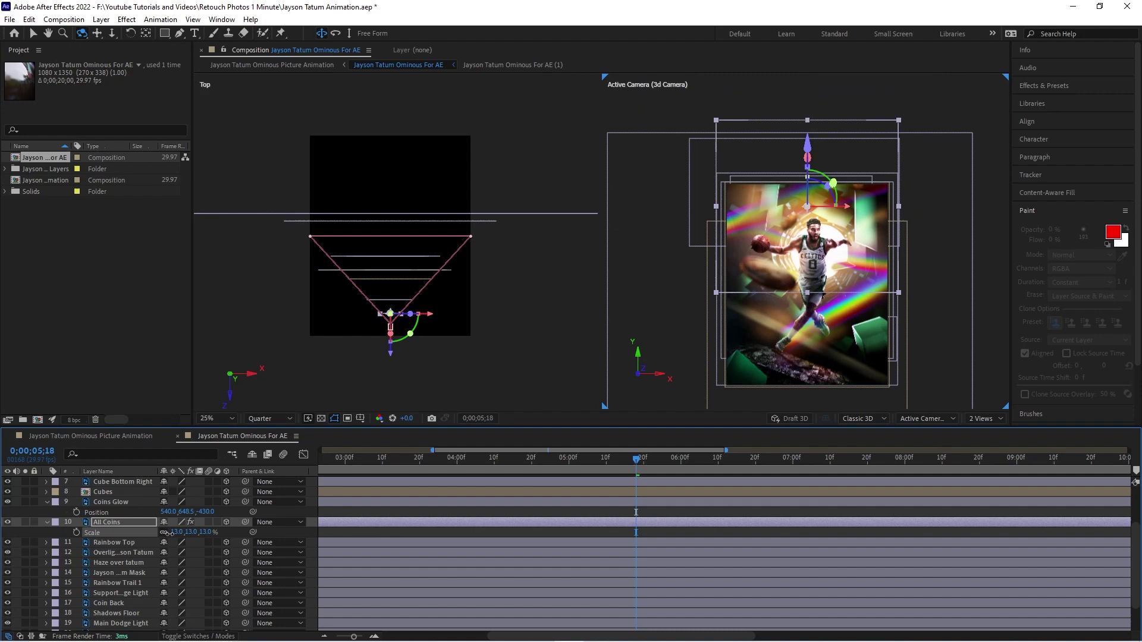
left_click_drag(167, 533, 171, 533)
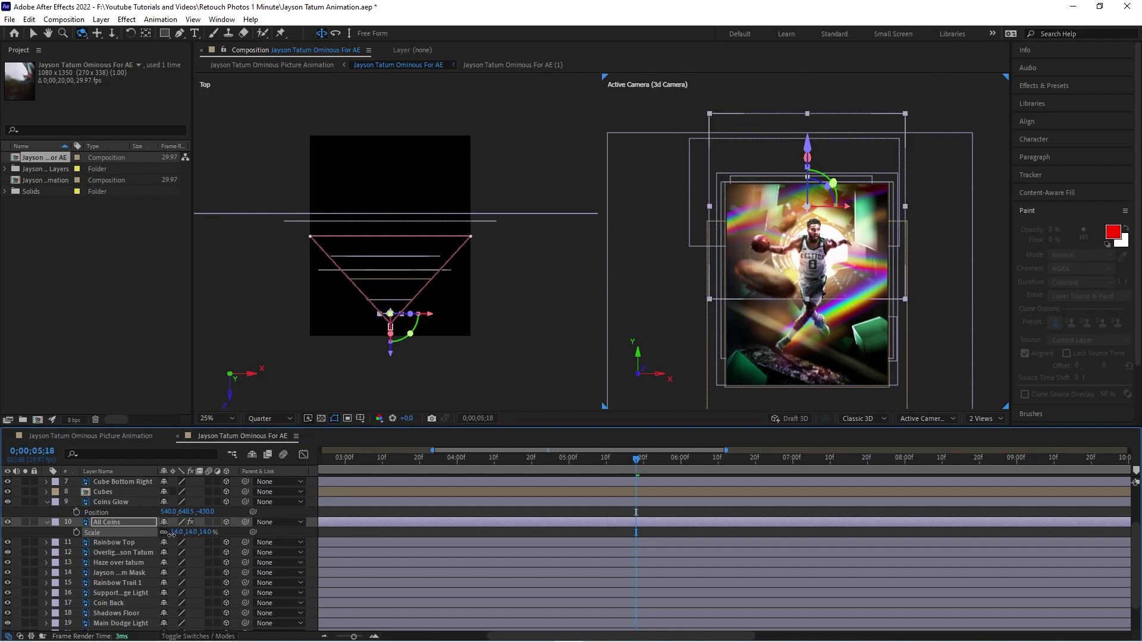
left_click_drag(209, 531, 216, 532)
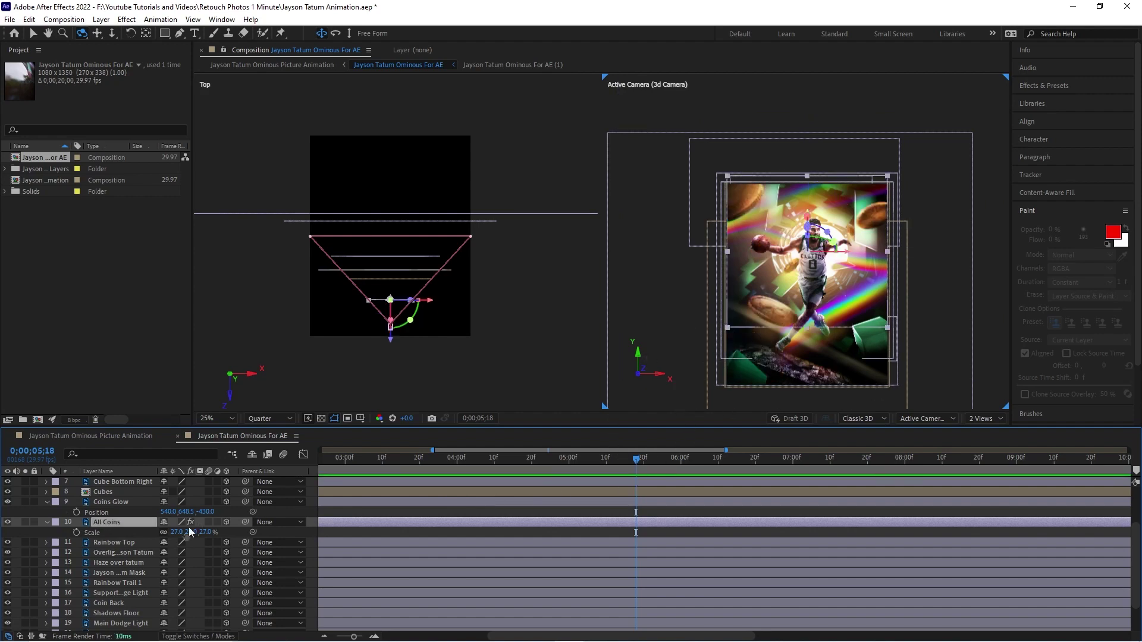
key("p")
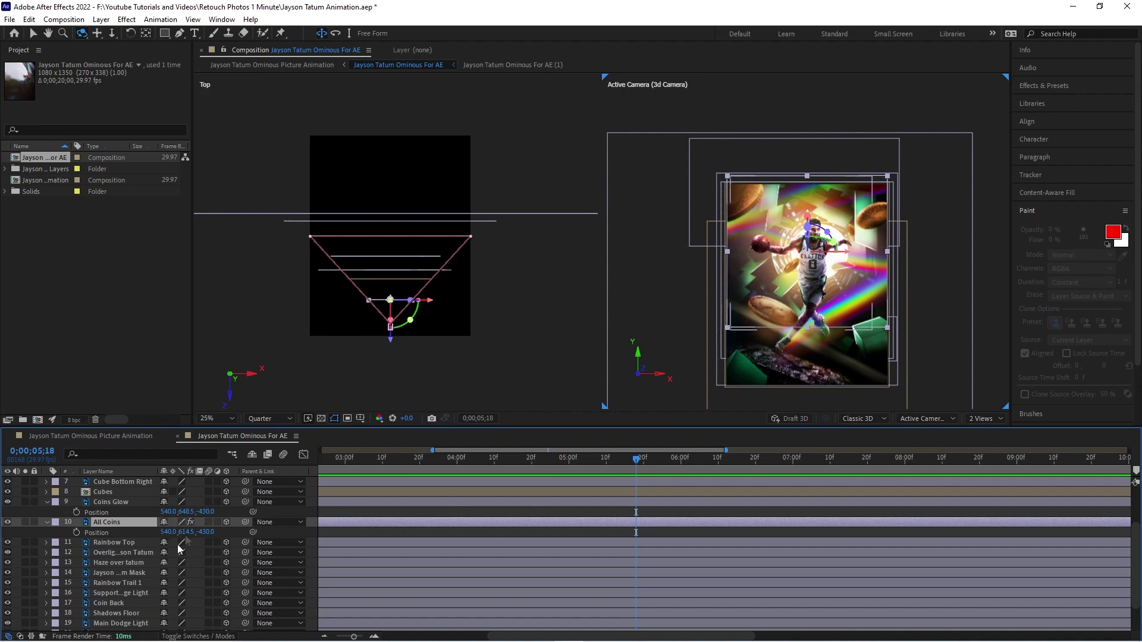
left_click_drag(168, 538, 189, 533)
- Restore All Coins to X 540, then scrub and preview the 3d Camera's Position push-in to about five seconds
key("ctrl+z")
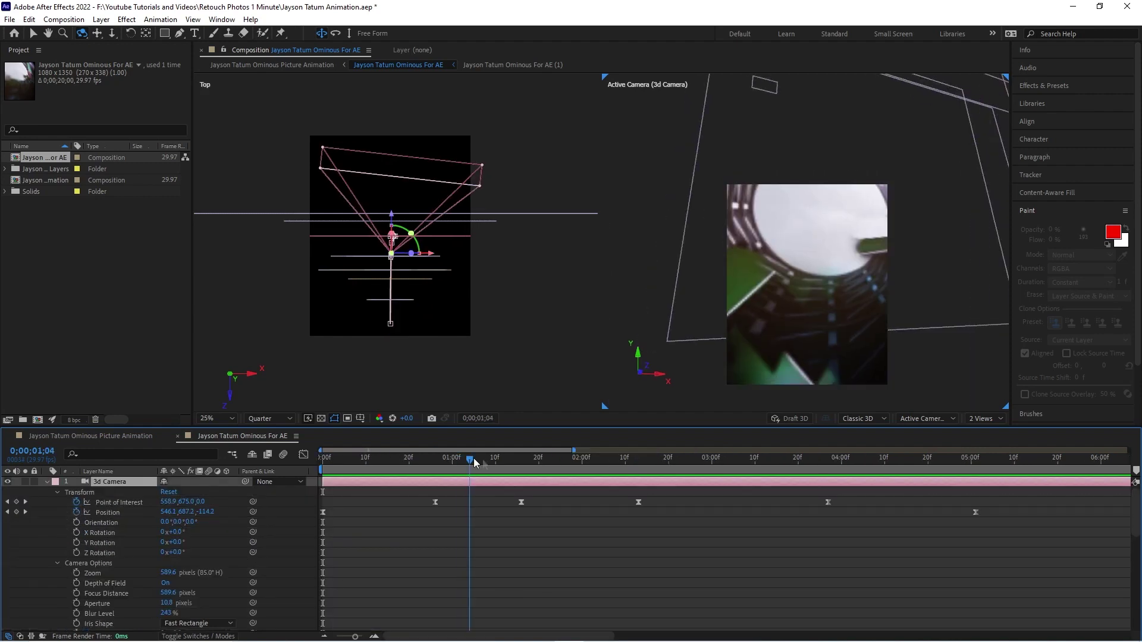
left_click_drag(571, 461, 299, 473)
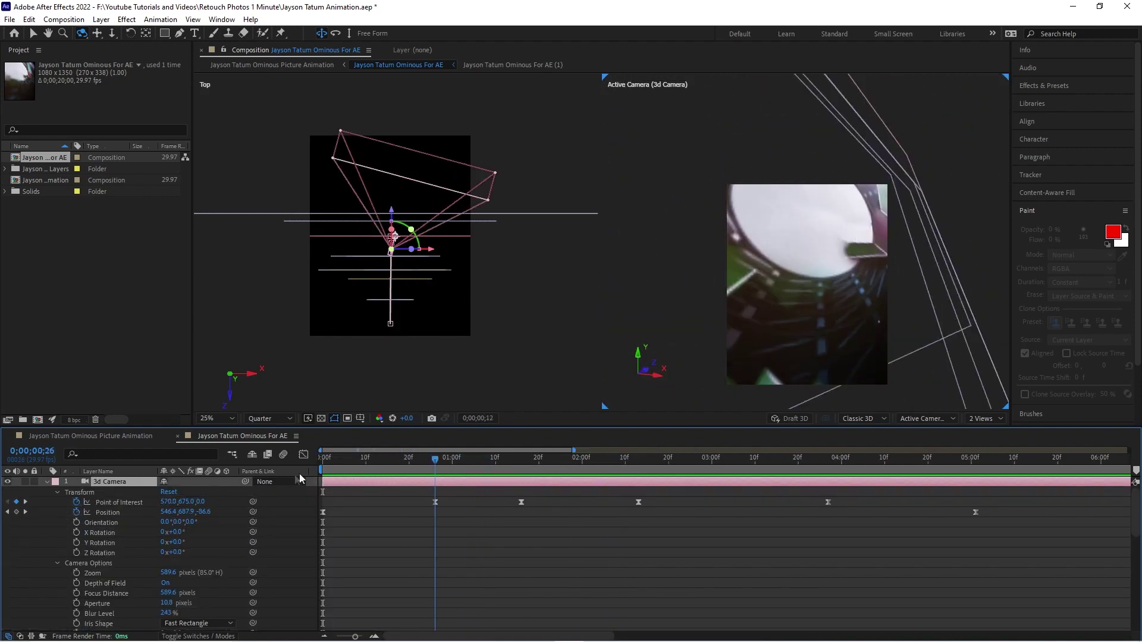
left_click(116, 511)
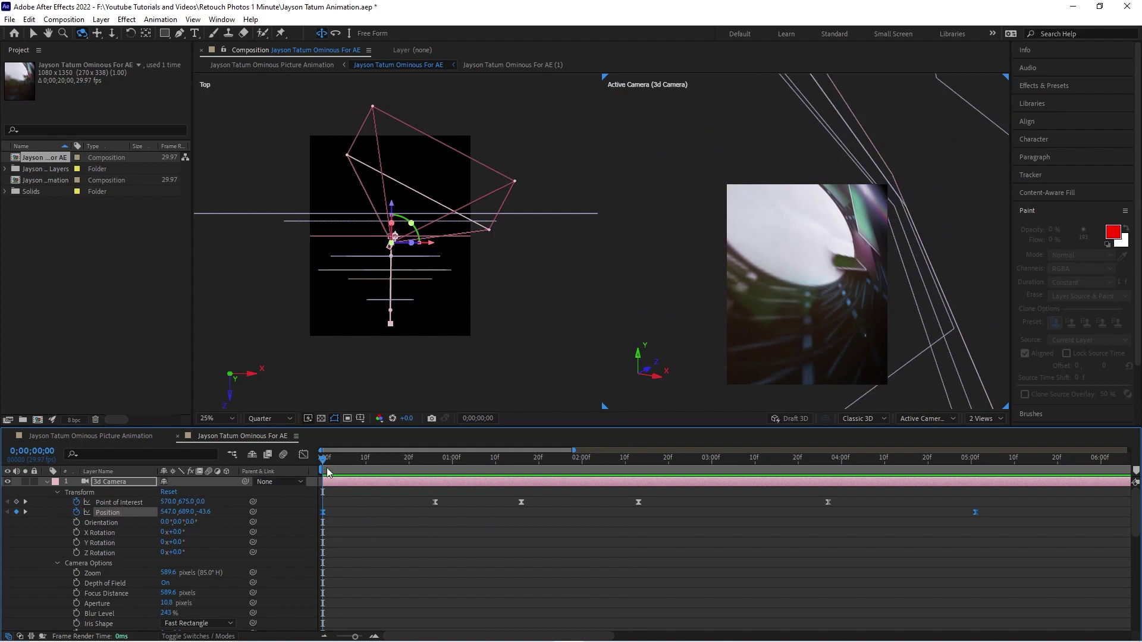
left_click_drag(325, 465, 236, 471)
key("space")
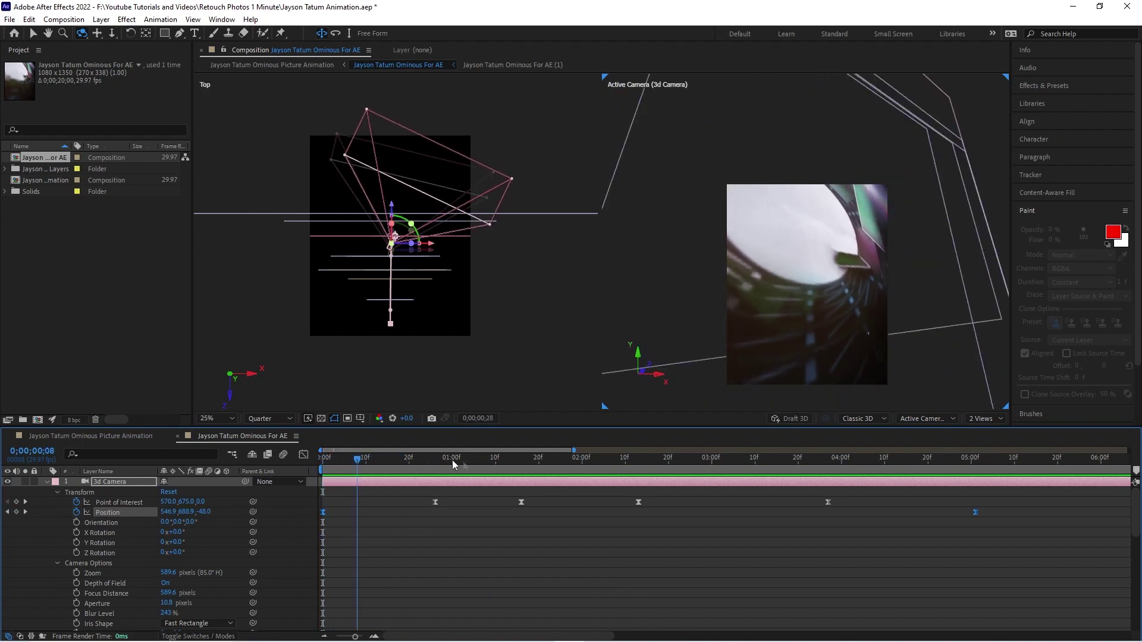
left_click_drag(587, 464, 974, 460)
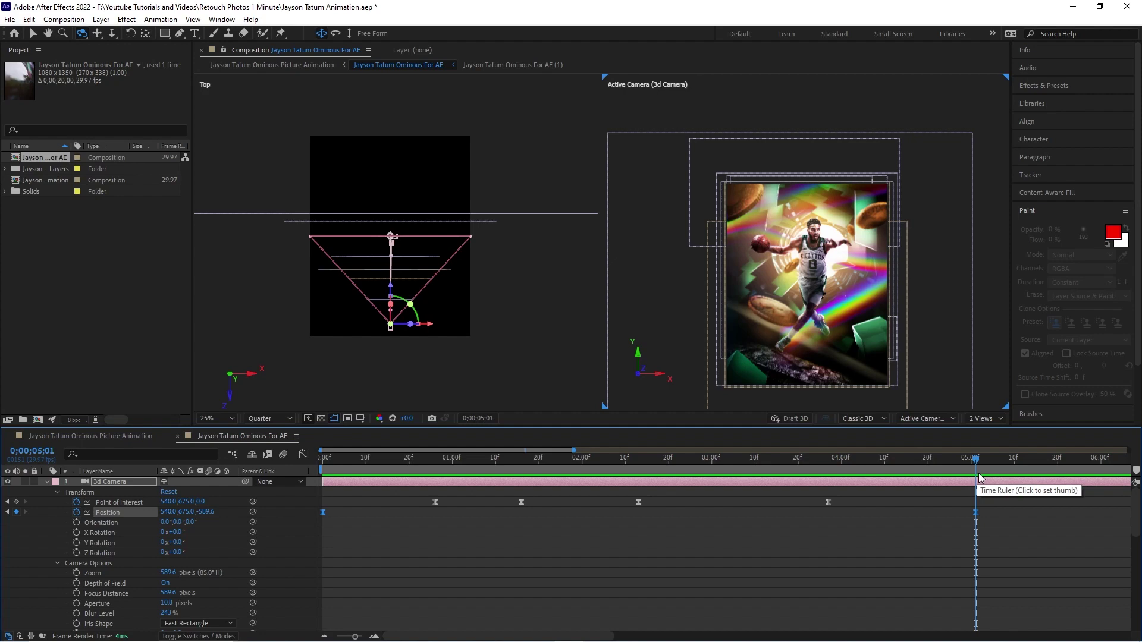
- Replace the 3d Camera's old Position keyframes with one at 0;00;05;01 (540, 675, -589.6)
key("equal")
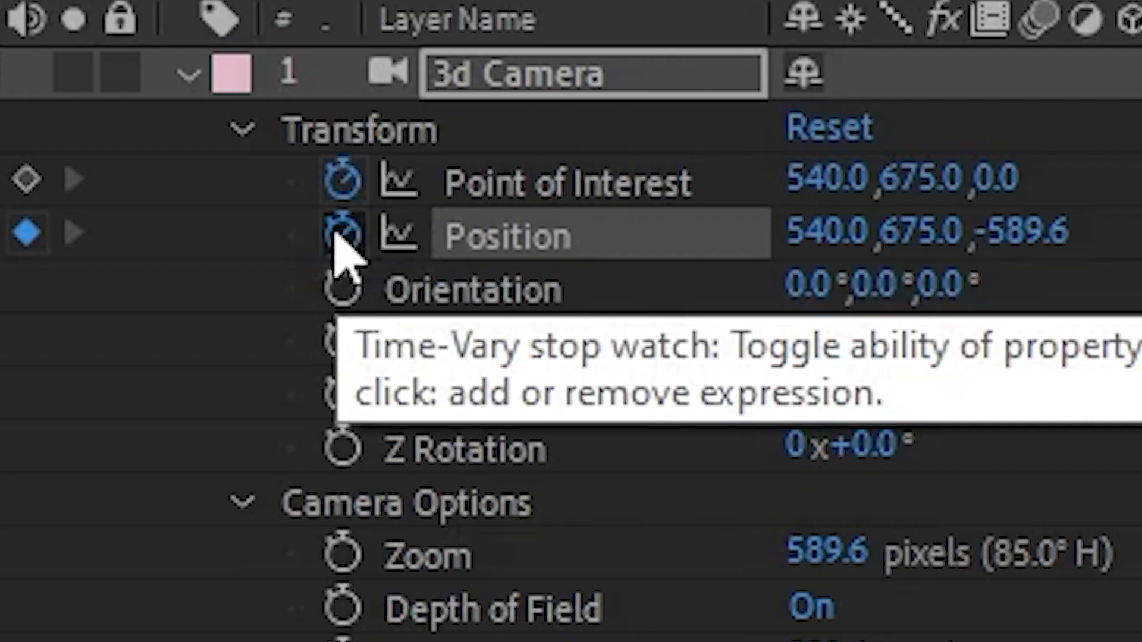
left_click(77, 512)
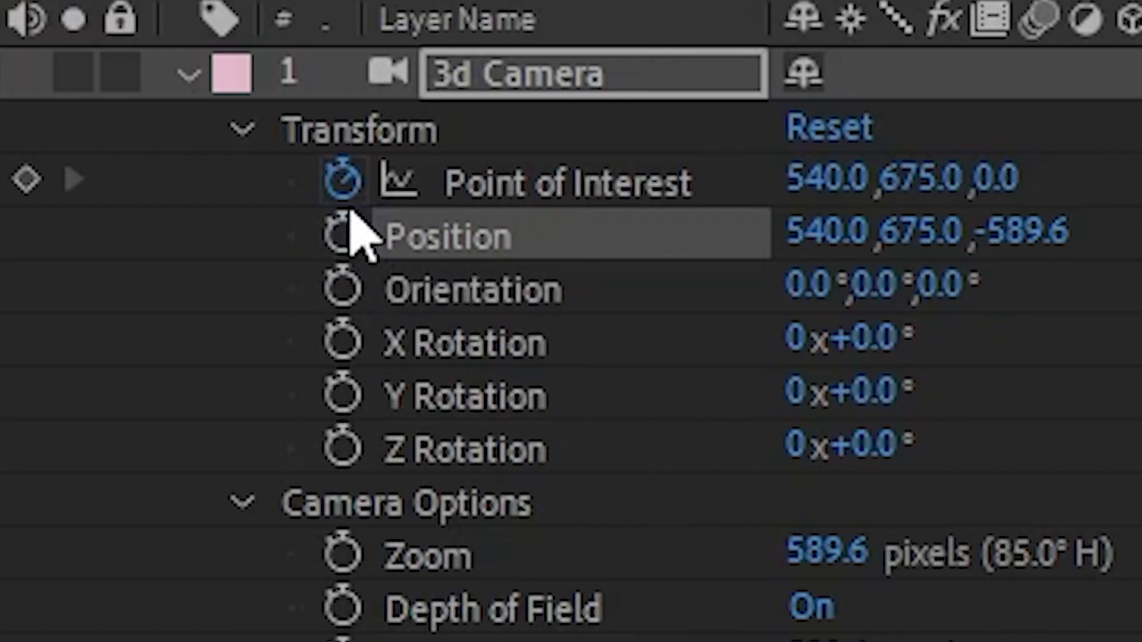
left_click(343, 233)
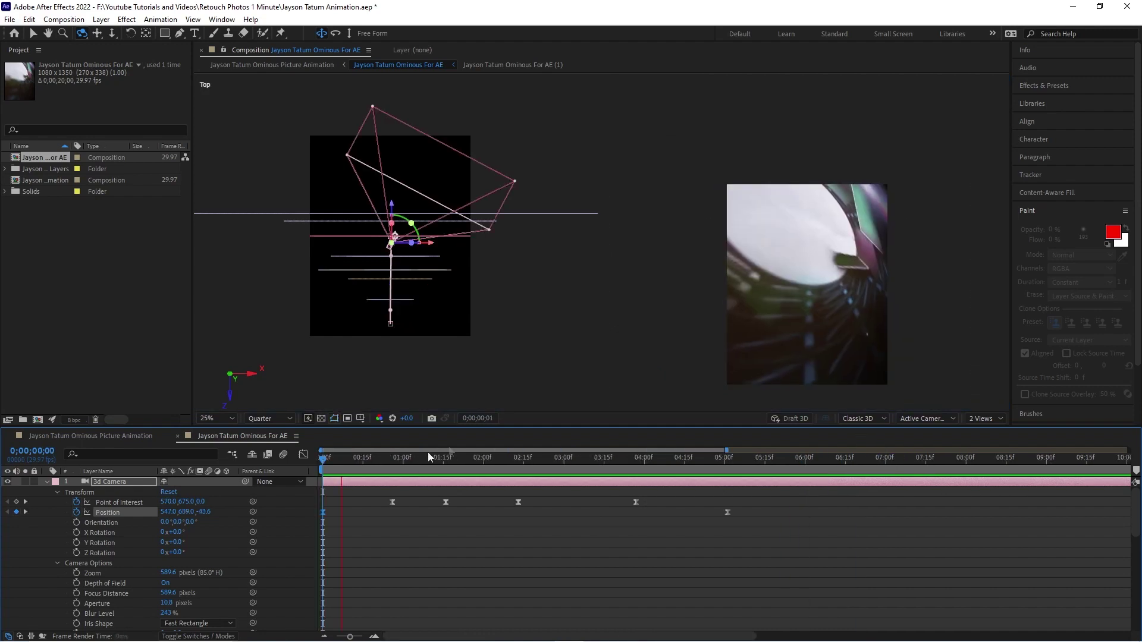
- Preview the existing camera push-in, then return to the start of the composition
left_click_drag(326, 457, 369, 481)
key("space")
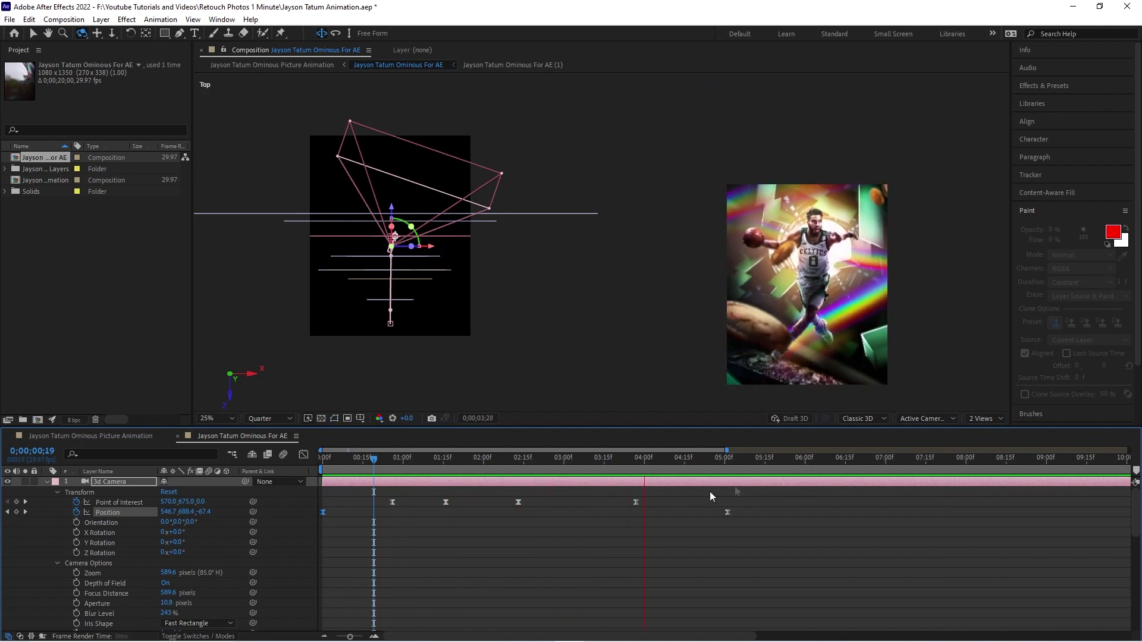
left_click_drag(716, 461, 737, 463)
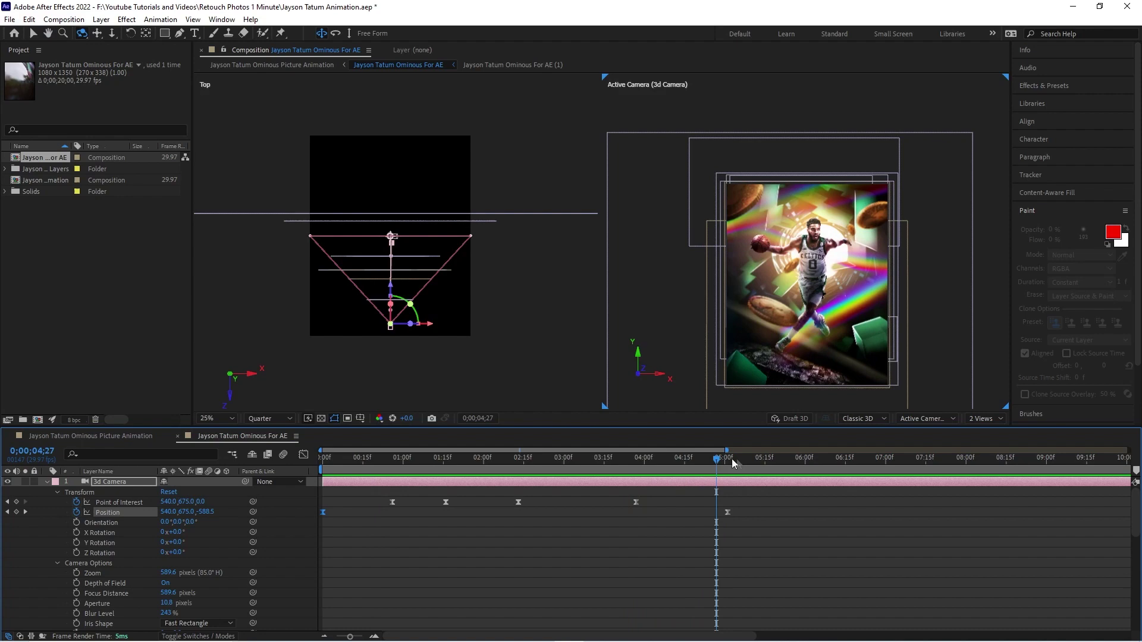
key("Home")
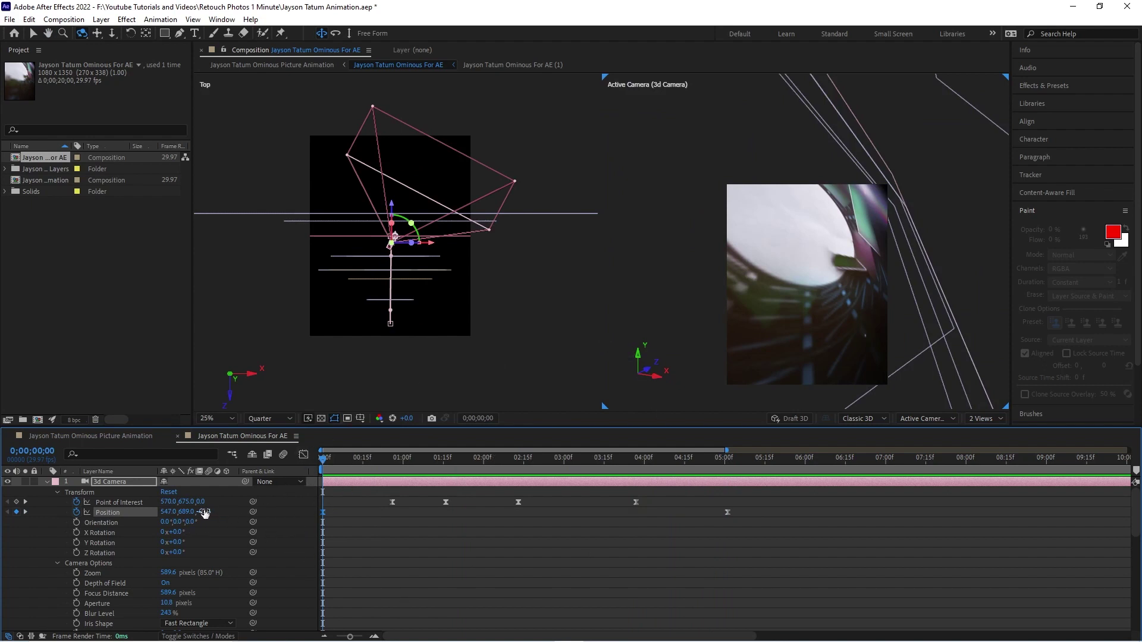
- Move the camera to Position Z -43.6 at 0;00;00;00 and scrub through the pull-back to five seconds
mouse_move(205, 513)
left_mouse_down()
mouse_move(76, 519)
mouse_move(3, 539)
mouse_move(248, 526)
mouse_move(206, 526)
mouse_move(203, 513)
left_mouse_up()
left_click_drag(532, 464, 729, 460)
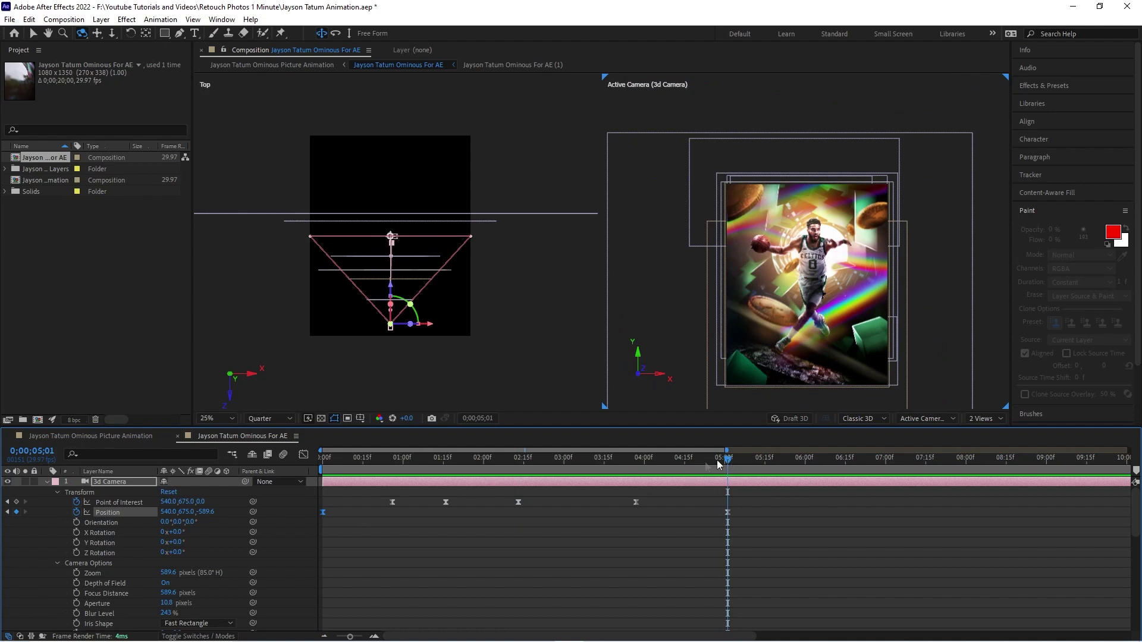
left_click_drag(720, 464, 322, 461)
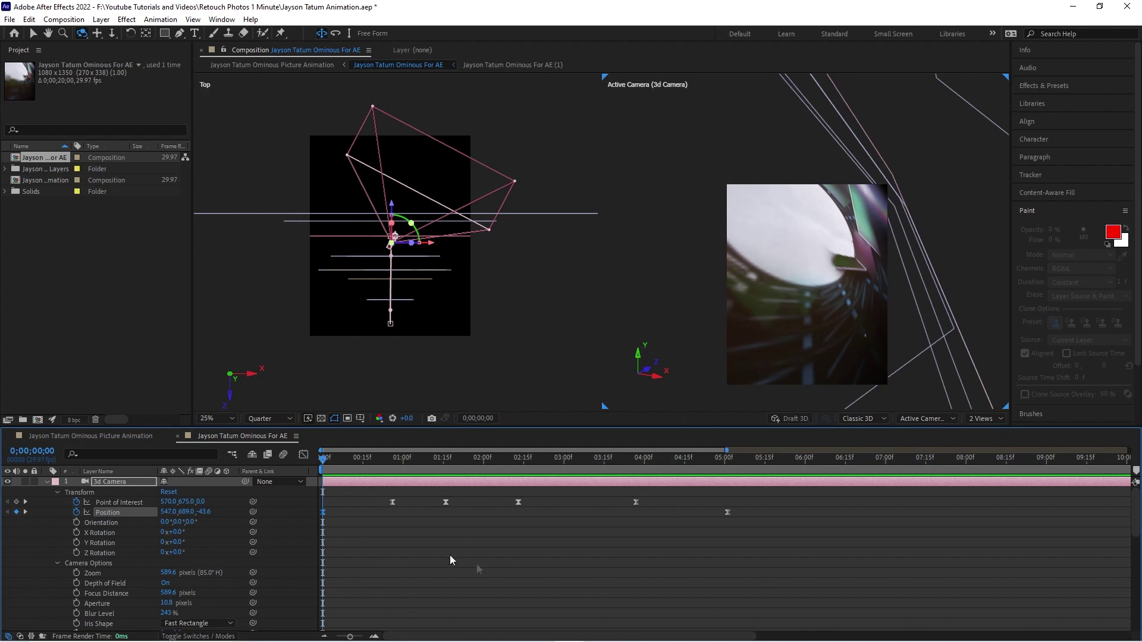
- Select Coins Glow, show only its Opacity property, and scrub toward the fade start
key("ctrl+Up")
key("ctrl+grave")
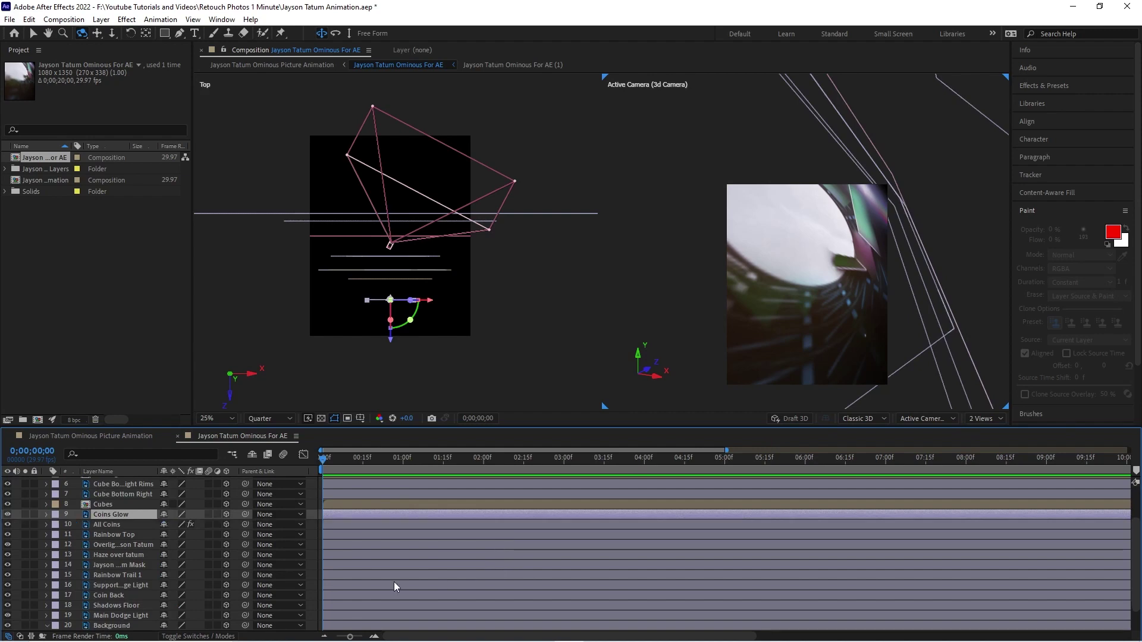
key("t")
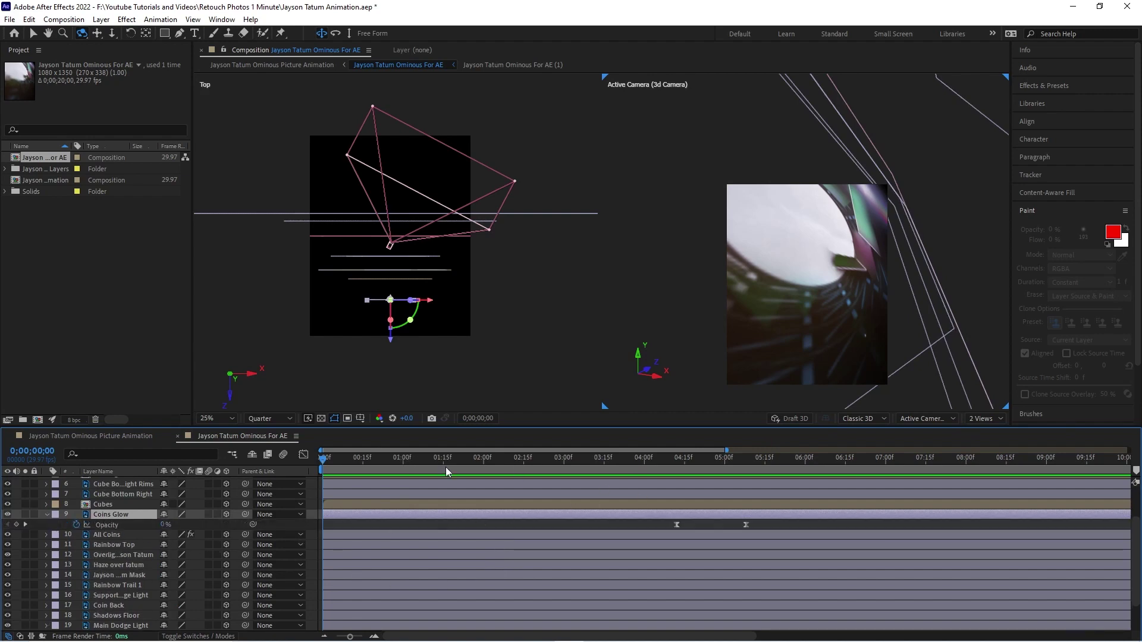
left_click_drag(444, 466, 665, 458)
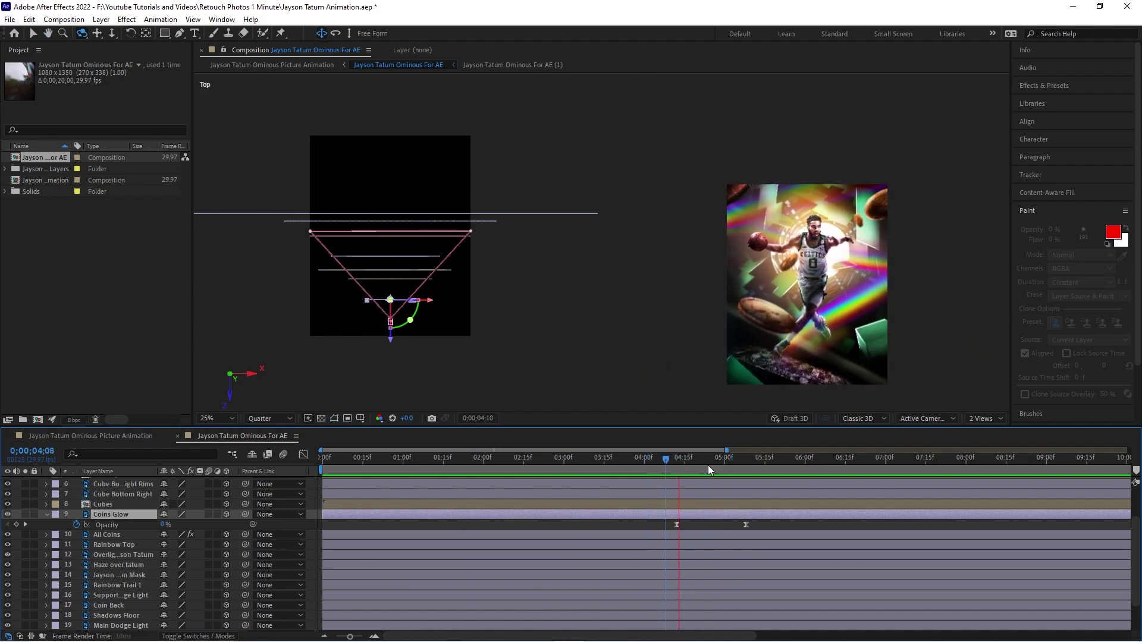
left_click_drag(779, 471, 672, 466)
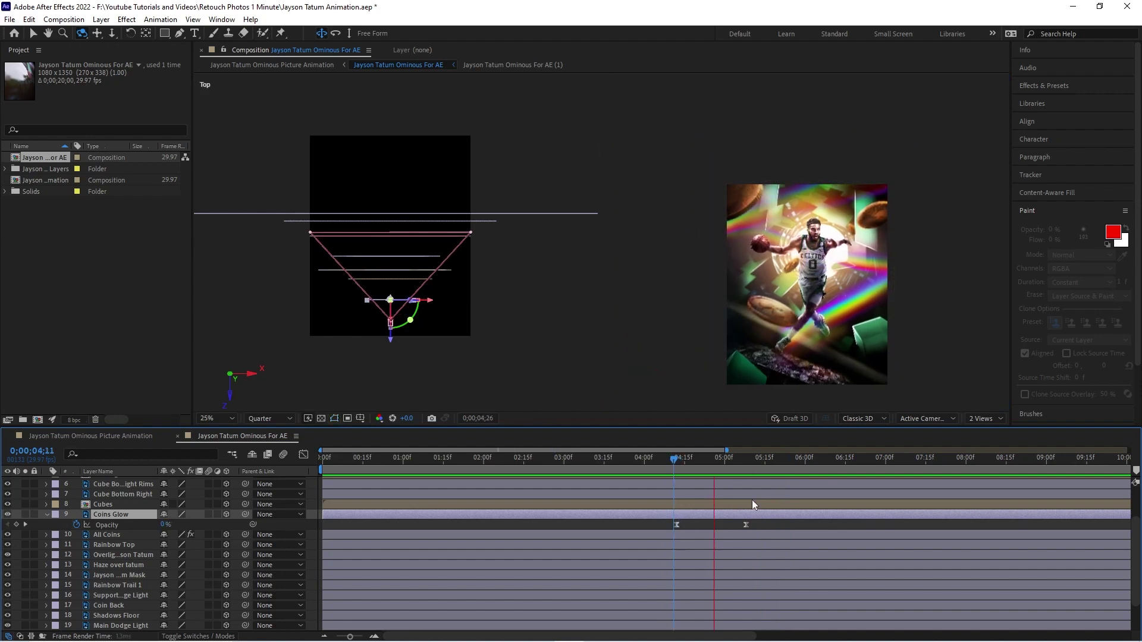
- Check the 0% (4;12) and 100% Opacity keyframes, preview the fade, and shift the second later
key("h")
key("c")
left_click_drag(747, 460, 673, 472)
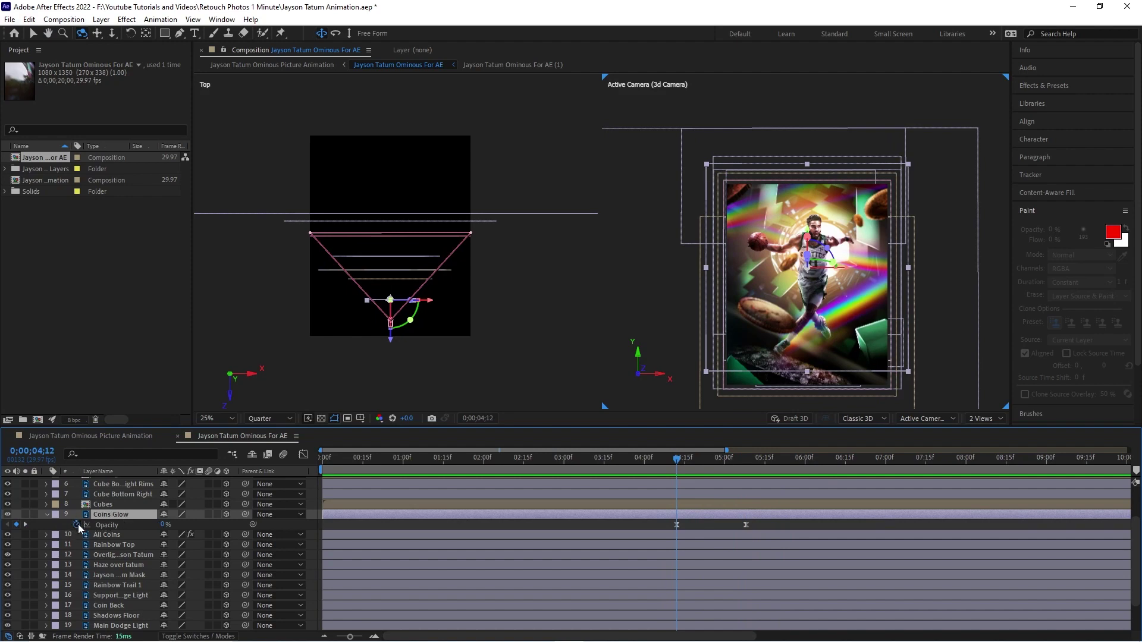
left_click(745, 458)
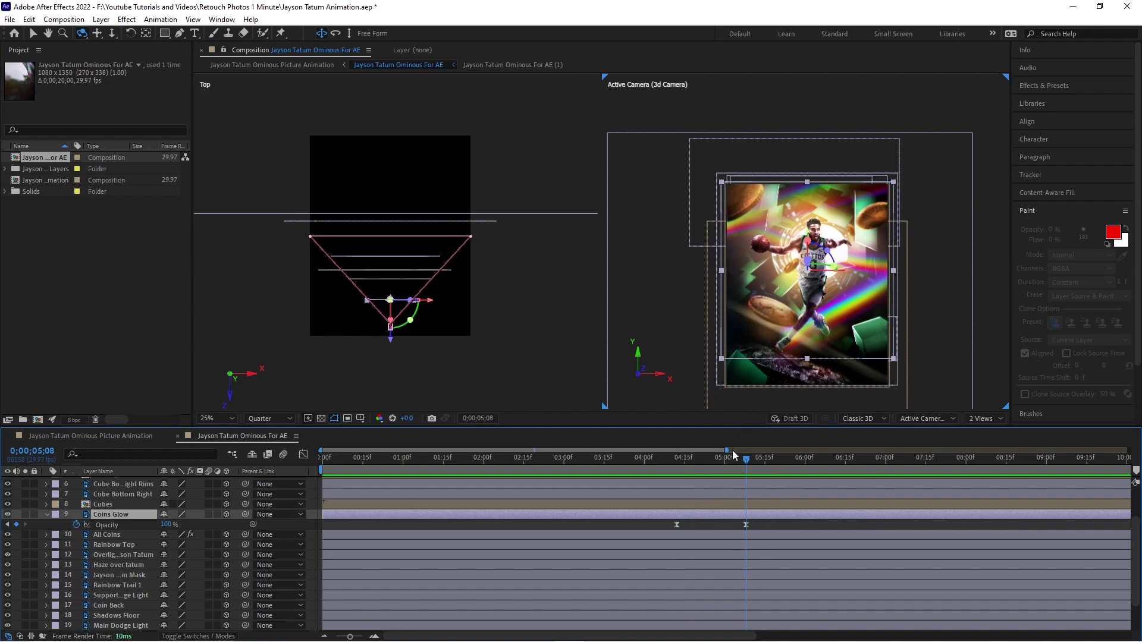
left_click(675, 466)
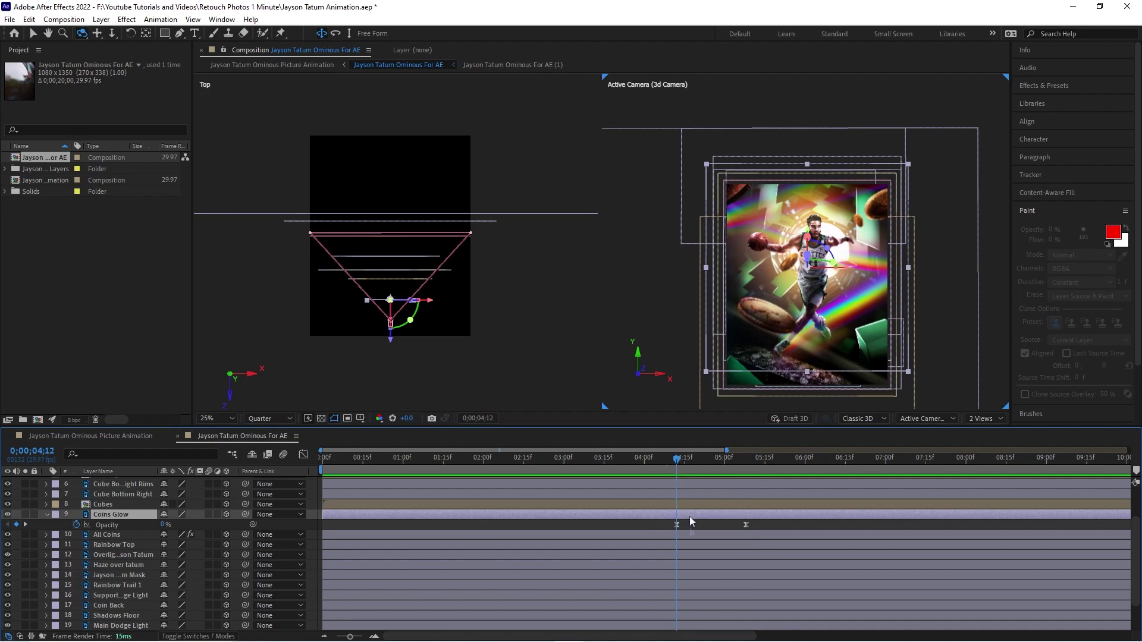
key("space")
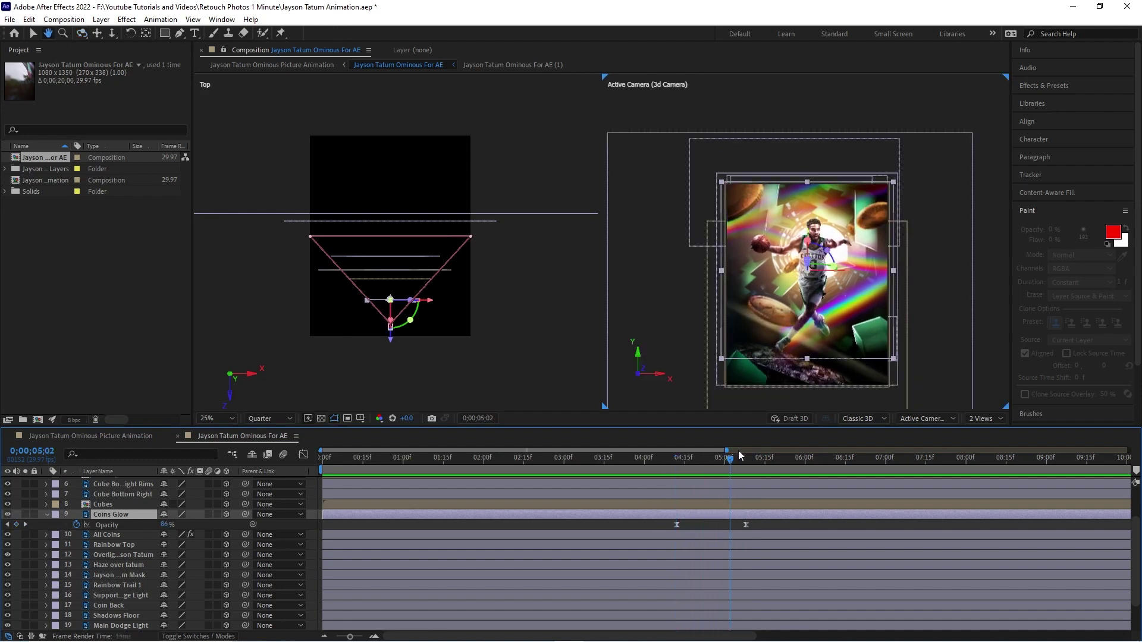
mouse_move(733, 462)
left_mouse_down()
mouse_move(812, 461)
mouse_move(751, 472)
left_mouse_up()
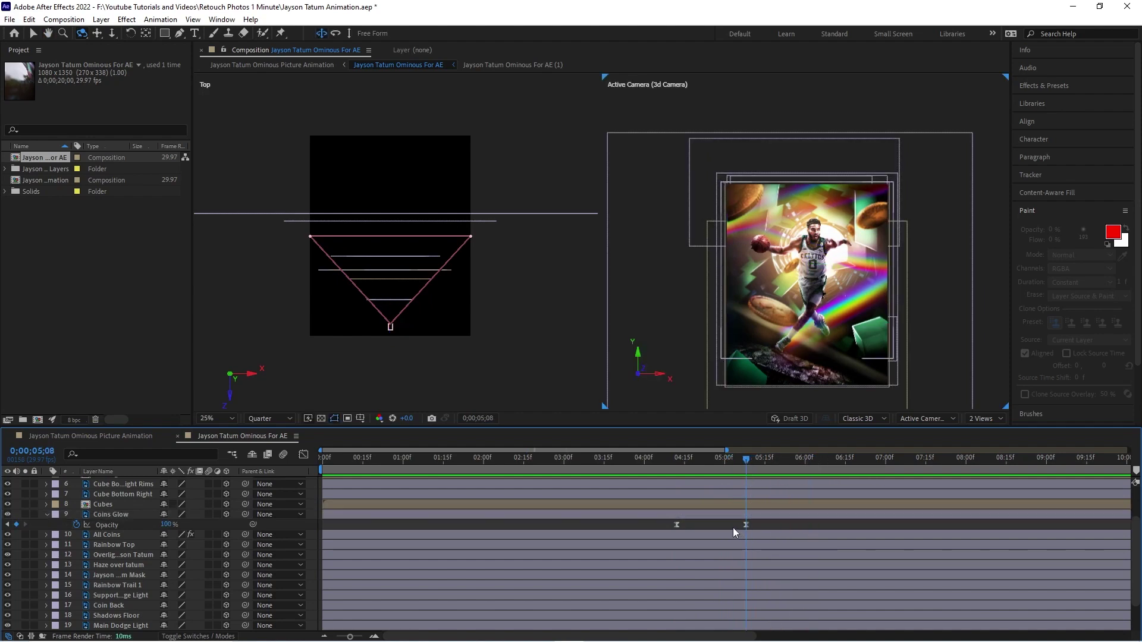
mouse_move(746, 524)
left_mouse_down()
mouse_move(802, 524)
mouse_move(690, 525)
mouse_move(746, 525)
left_mouse_up()
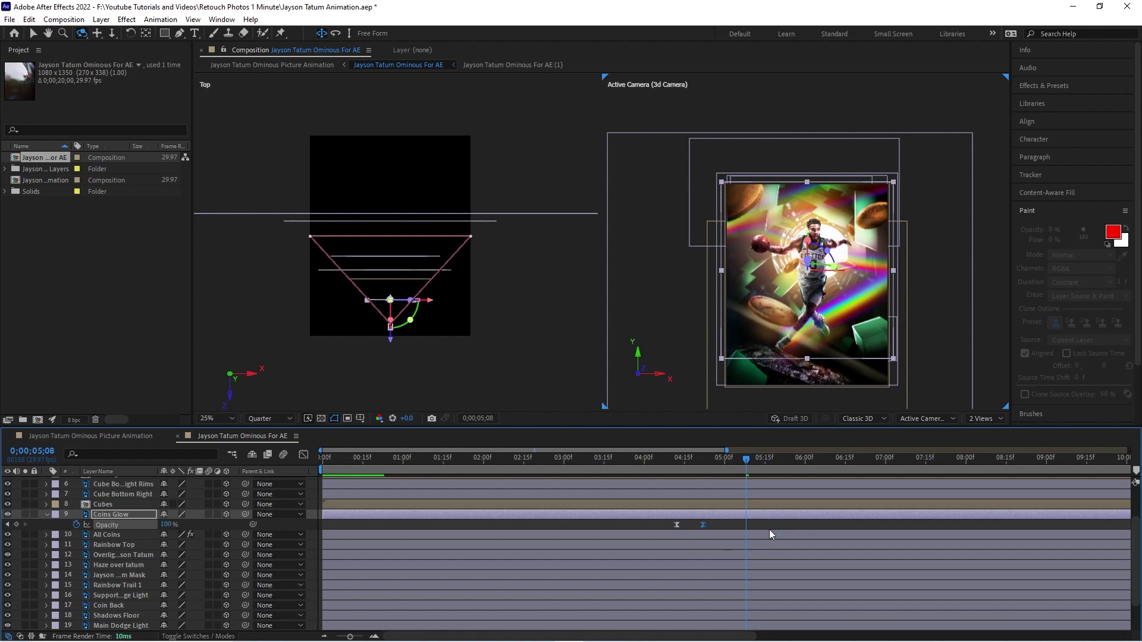
- Set the second Opacity keyframe at 5;08, marquee-select both keyframes, and scrub back to 3;28
left_click(634, 523)
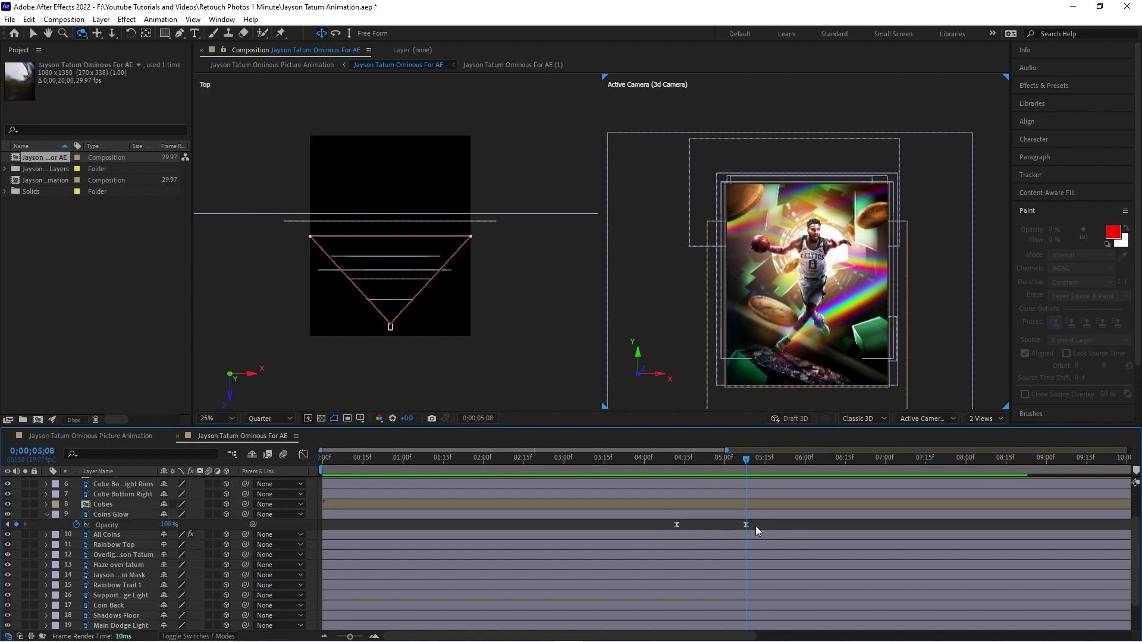
left_click_drag(786, 523, 660, 526)
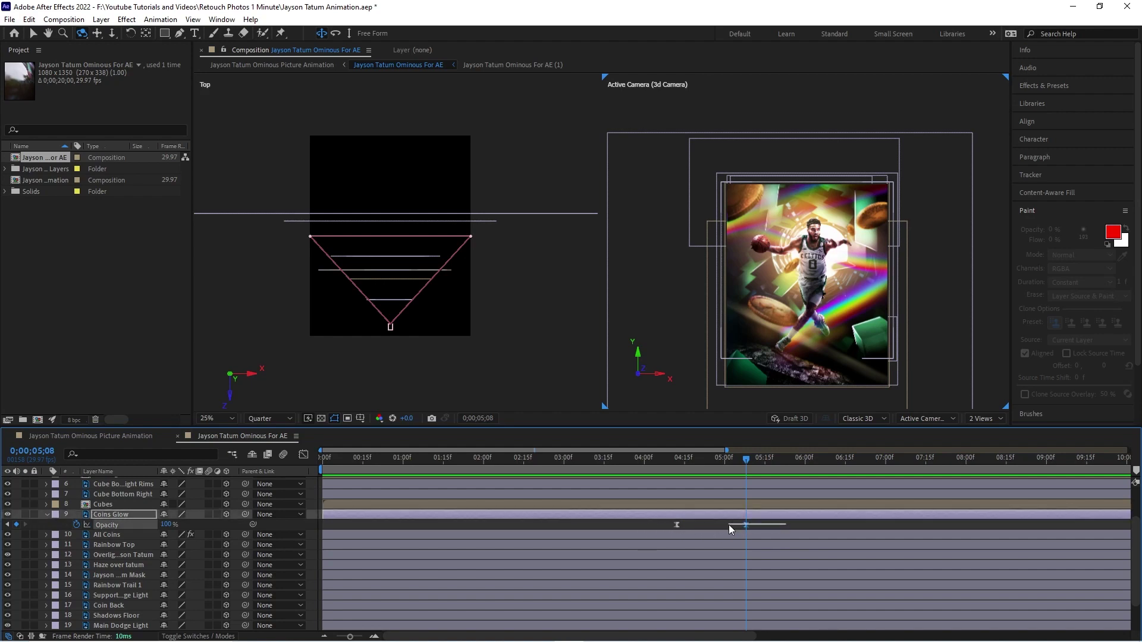
left_click_drag(777, 526, 655, 529)
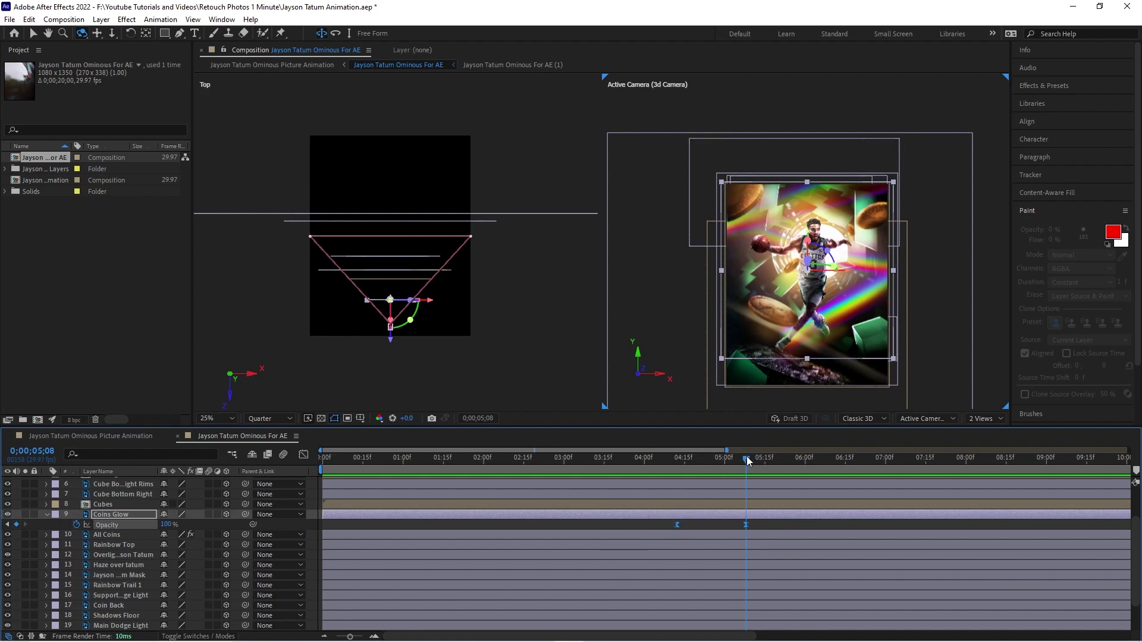
left_click_drag(747, 455, 702, 475)
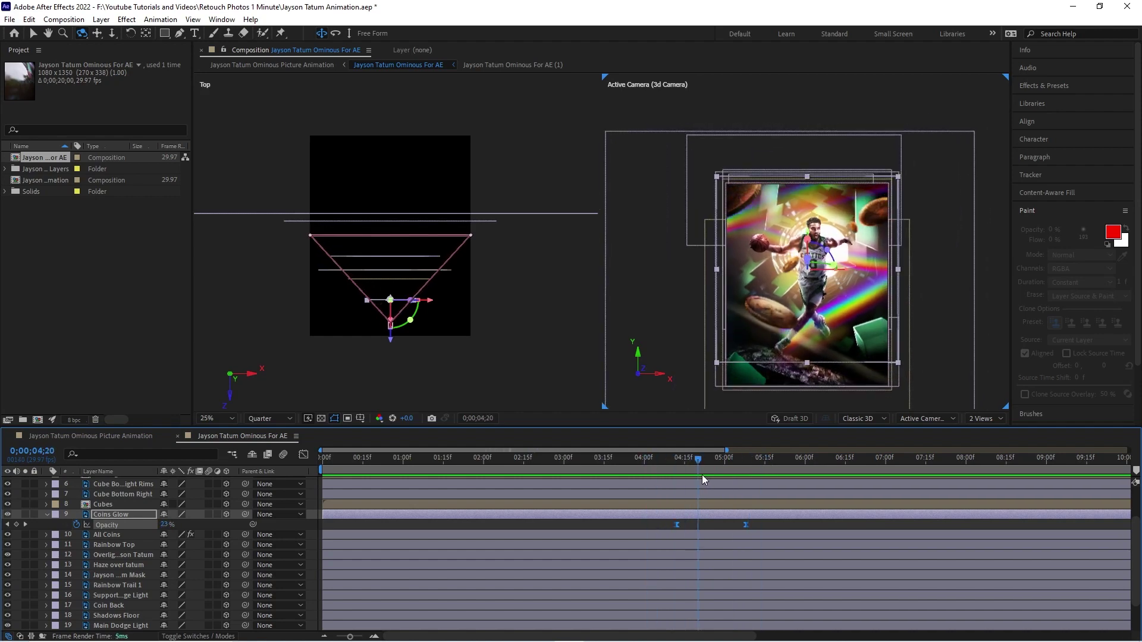
left_click(117, 507)
double_click(117, 508)
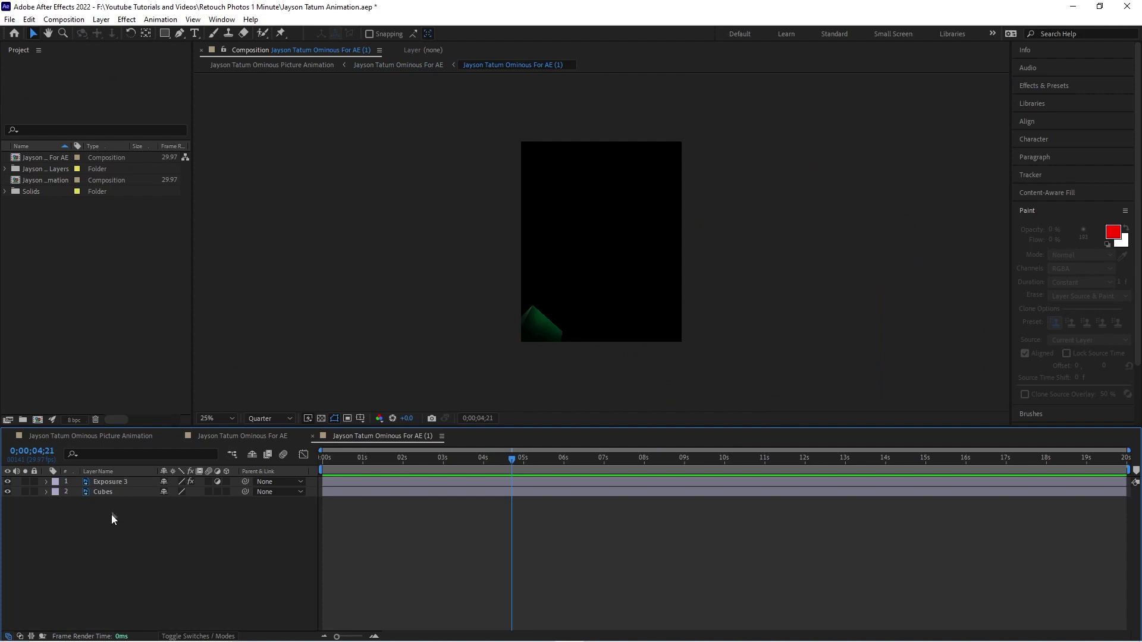
left_click(230, 437)
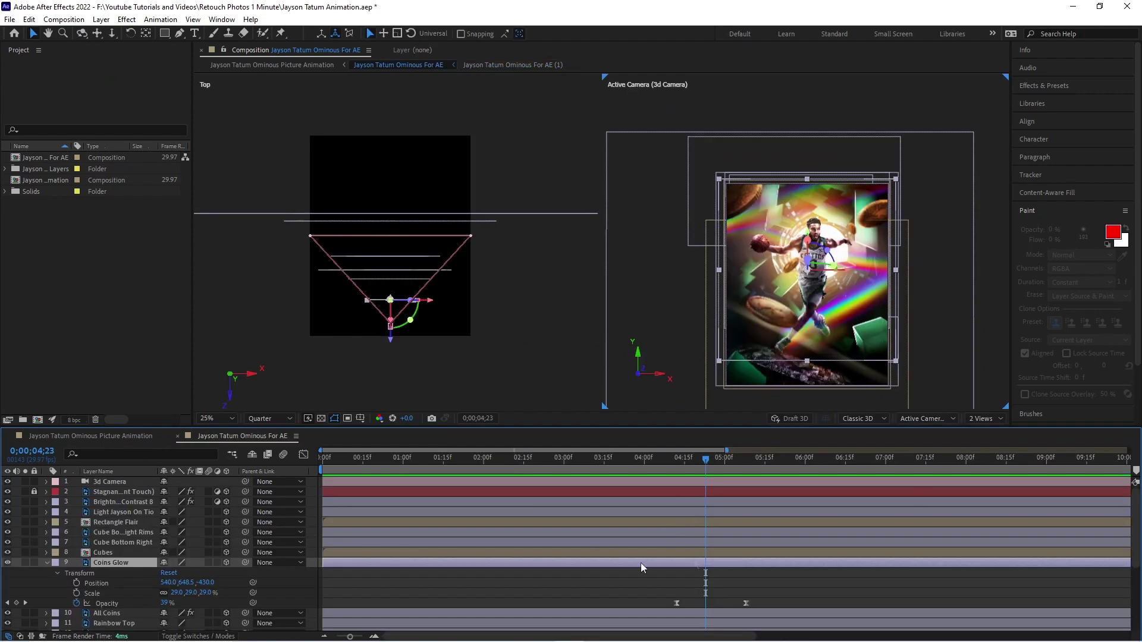
left_click(119, 542)
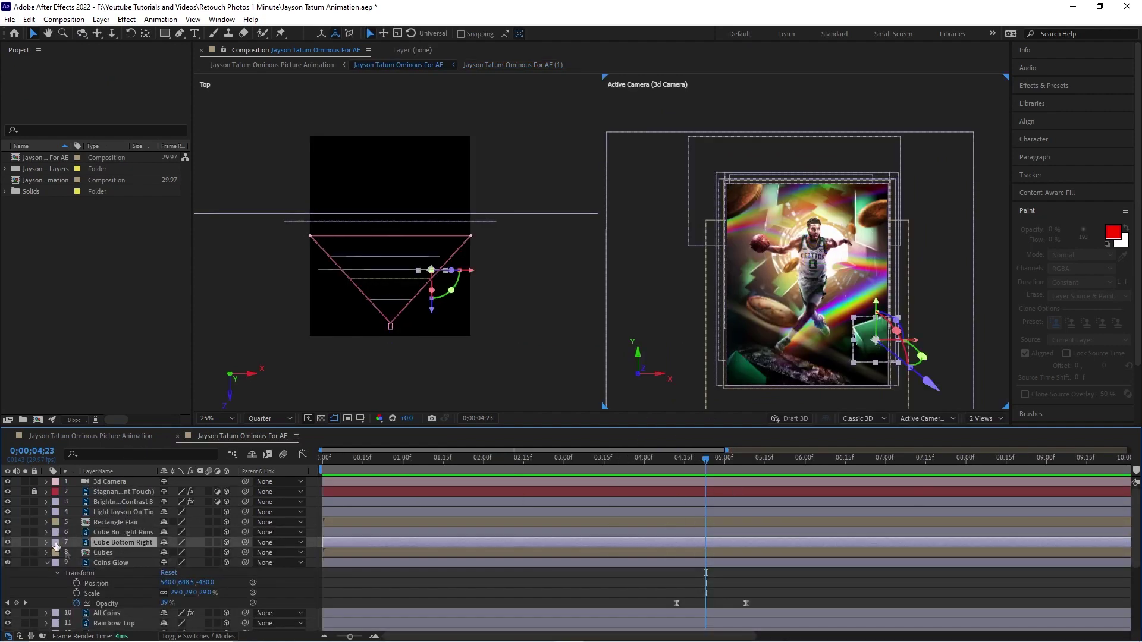
left_click(122, 532)
left_click(114, 512)
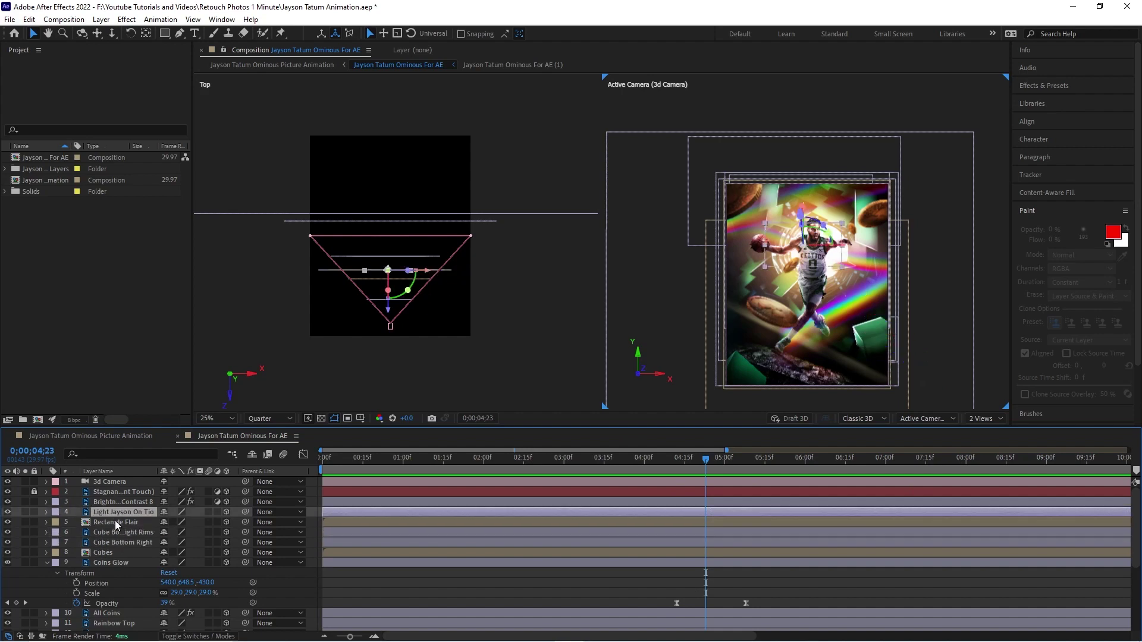
left_click(116, 521)
key("Home")
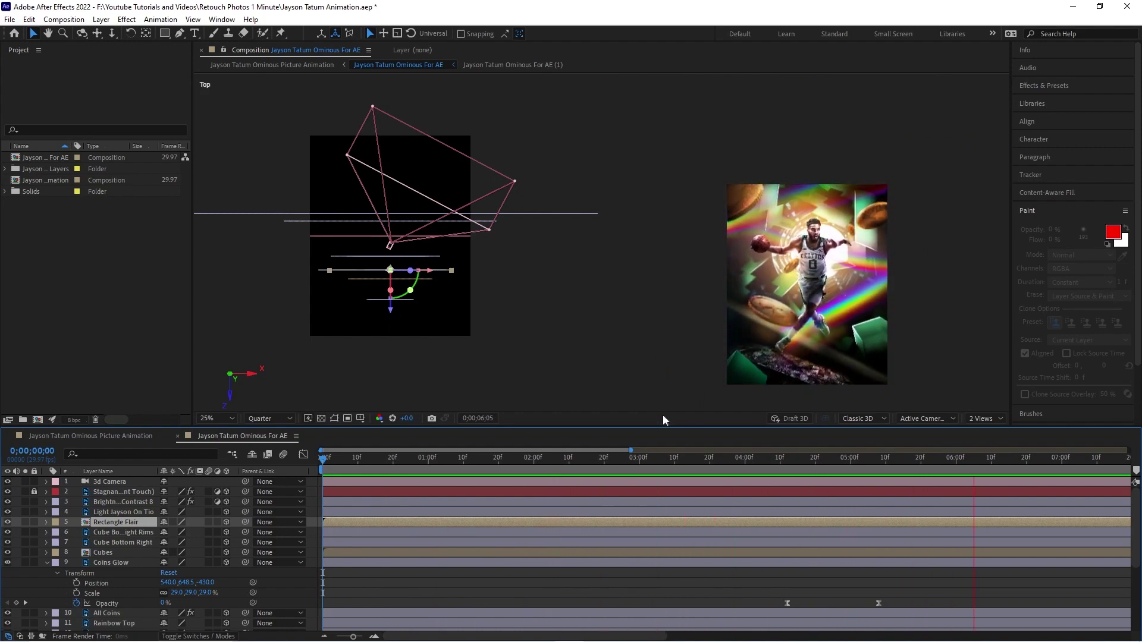
key("space")
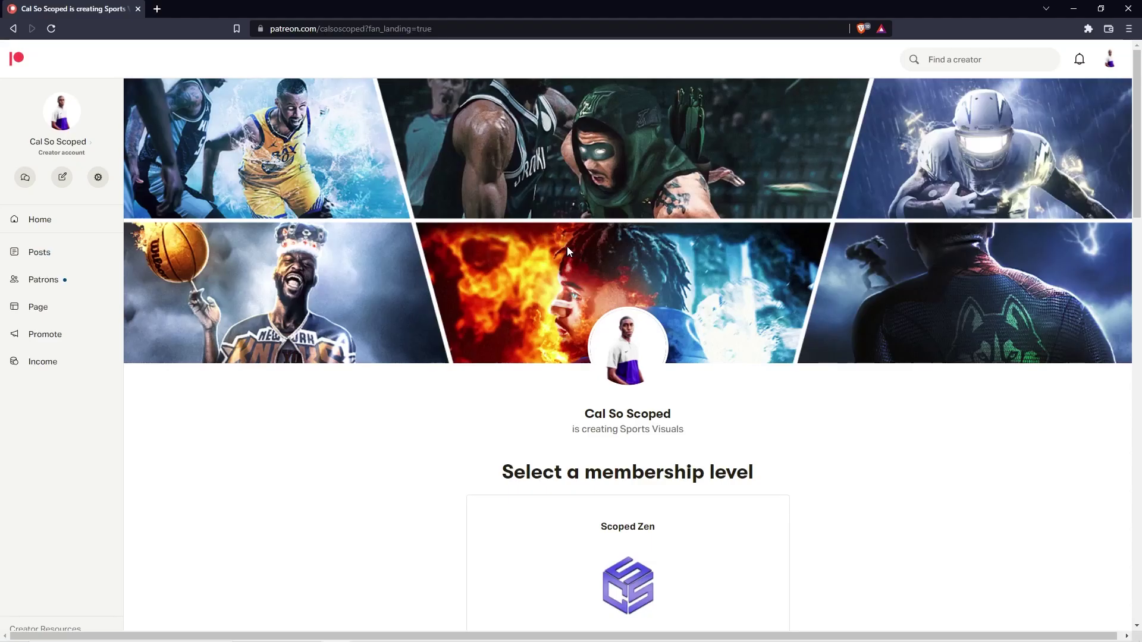
- Scroll down to the Scoped Zen $5-per-month tier card and its Join button
scroll(567, 246, "down", 5)
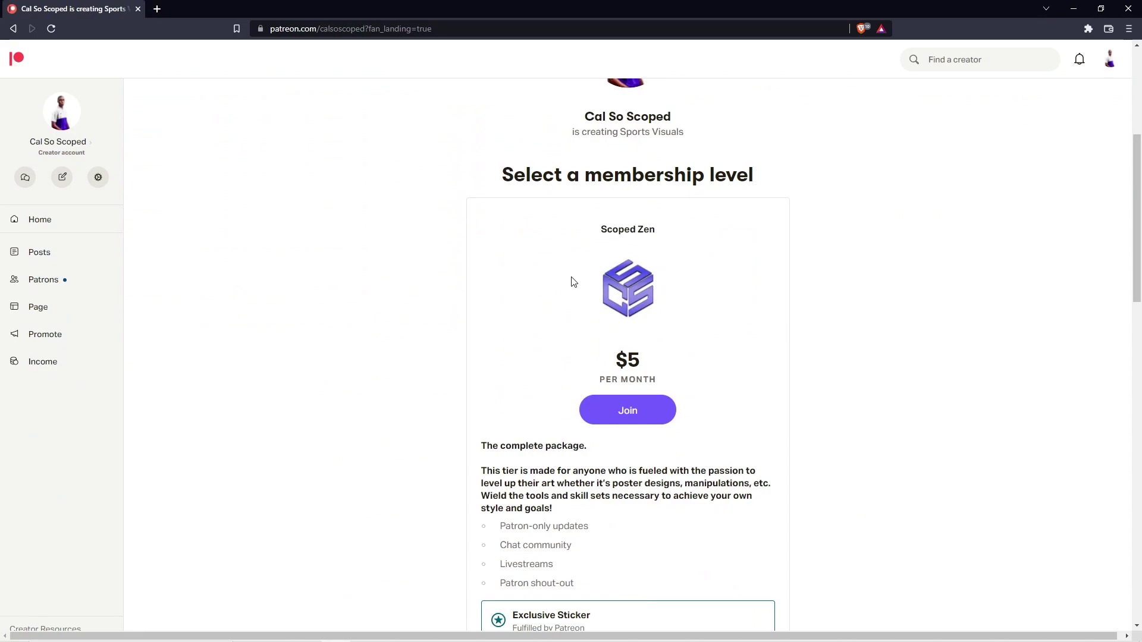